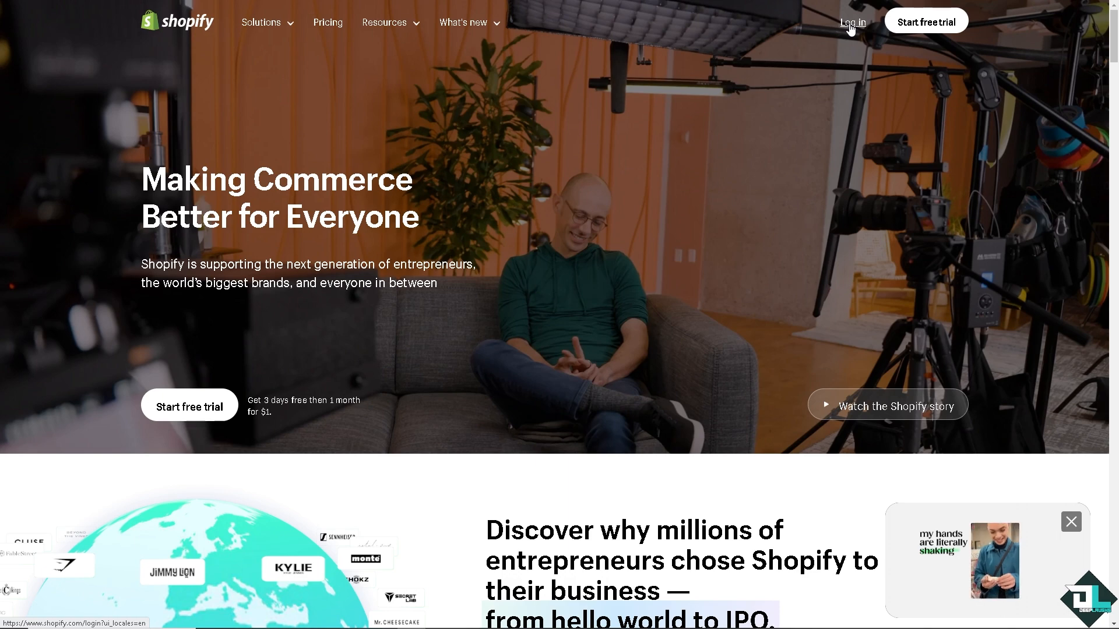
Start a Shopify free trial and skip the onboarding questions, including the one about where to sell.
left_click(182, 411)
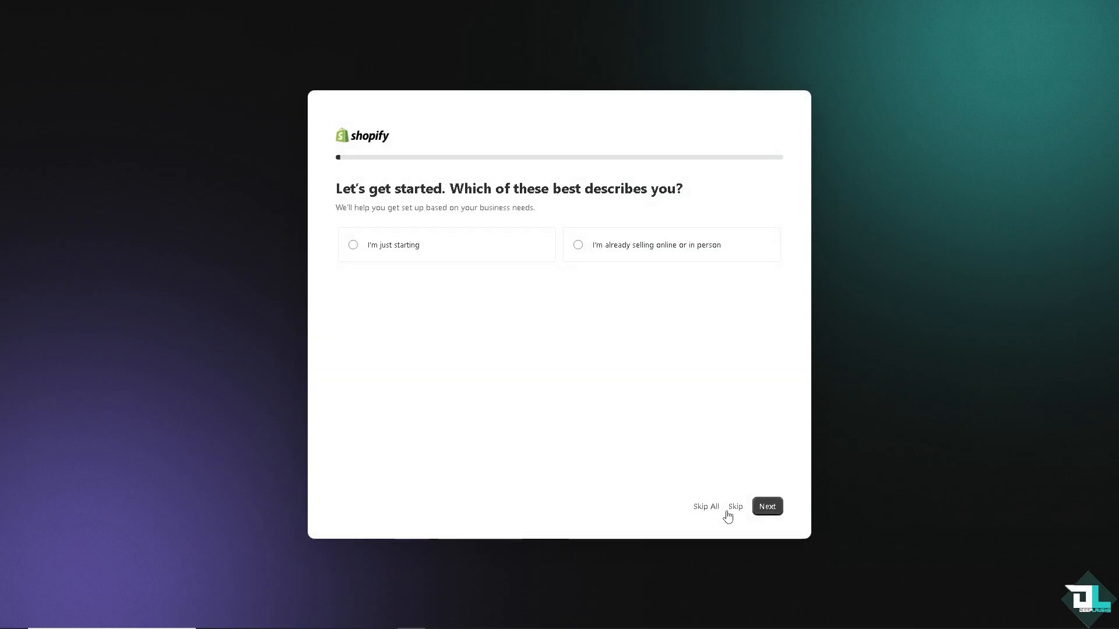
left_click(731, 511)
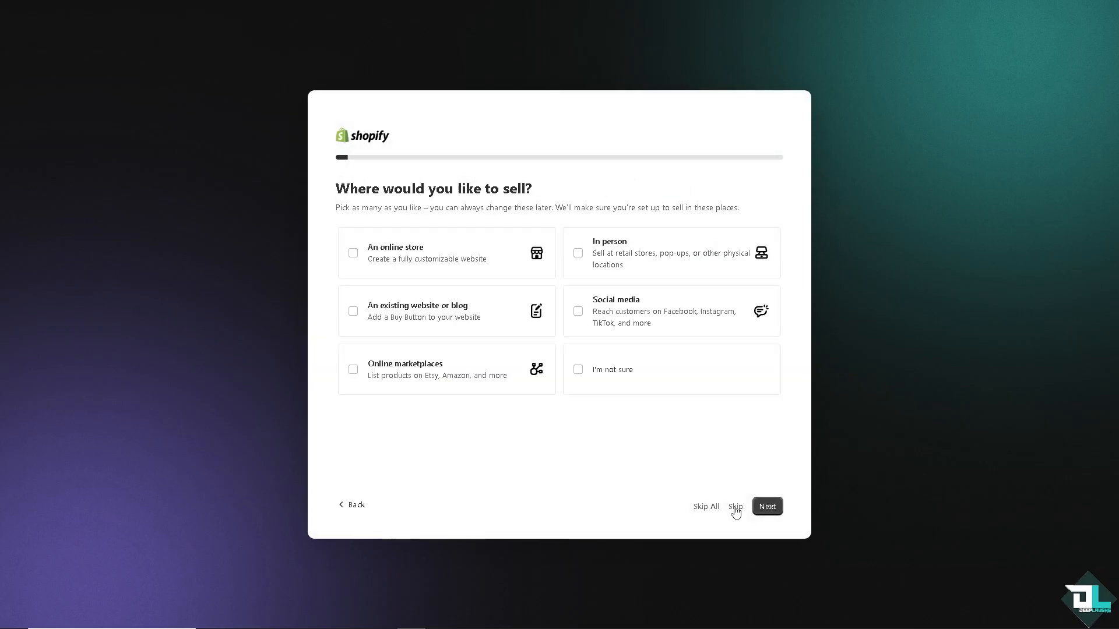
left_click(736, 509)
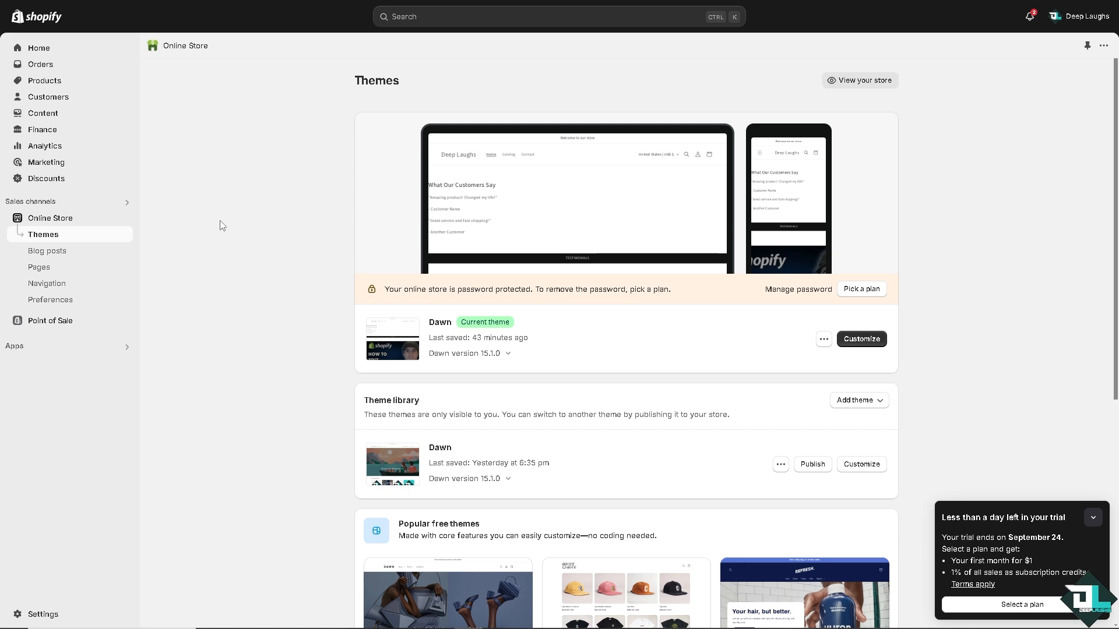
Add a new product to the store and title it "How to List Products on Shopify".
left_click(51, 87)
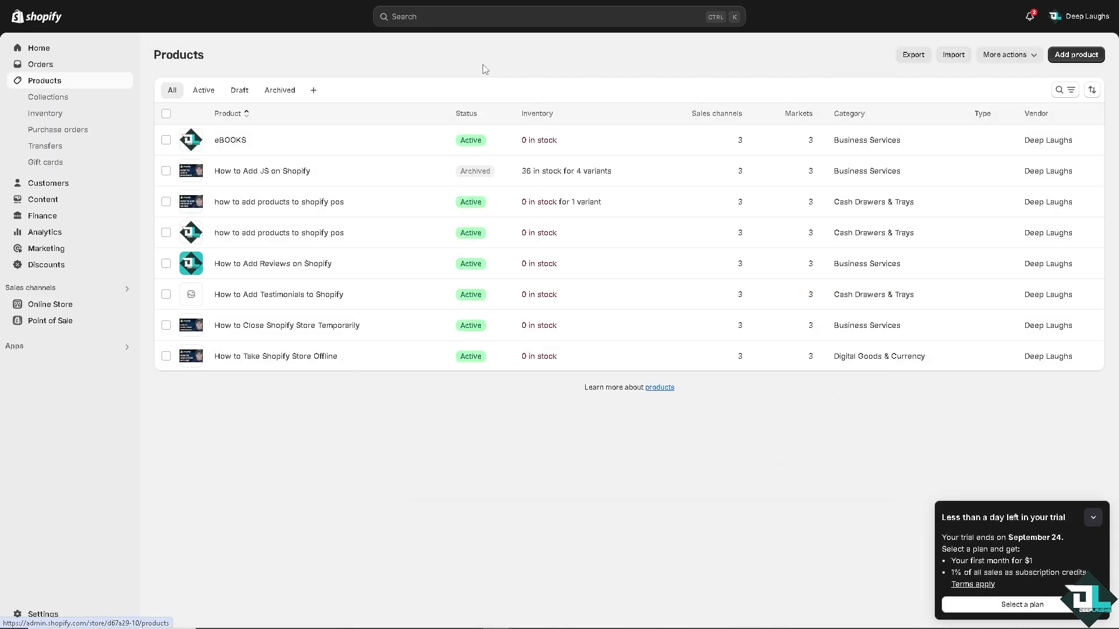
left_click(1062, 57)
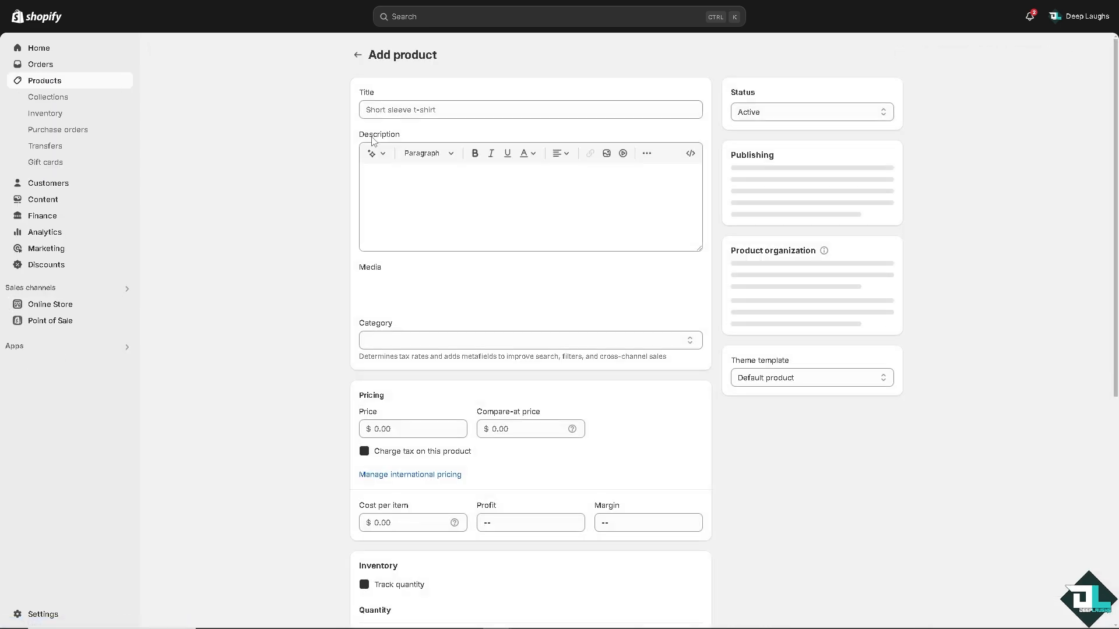
left_click(395, 105)
type("How to List Products on Shopify")
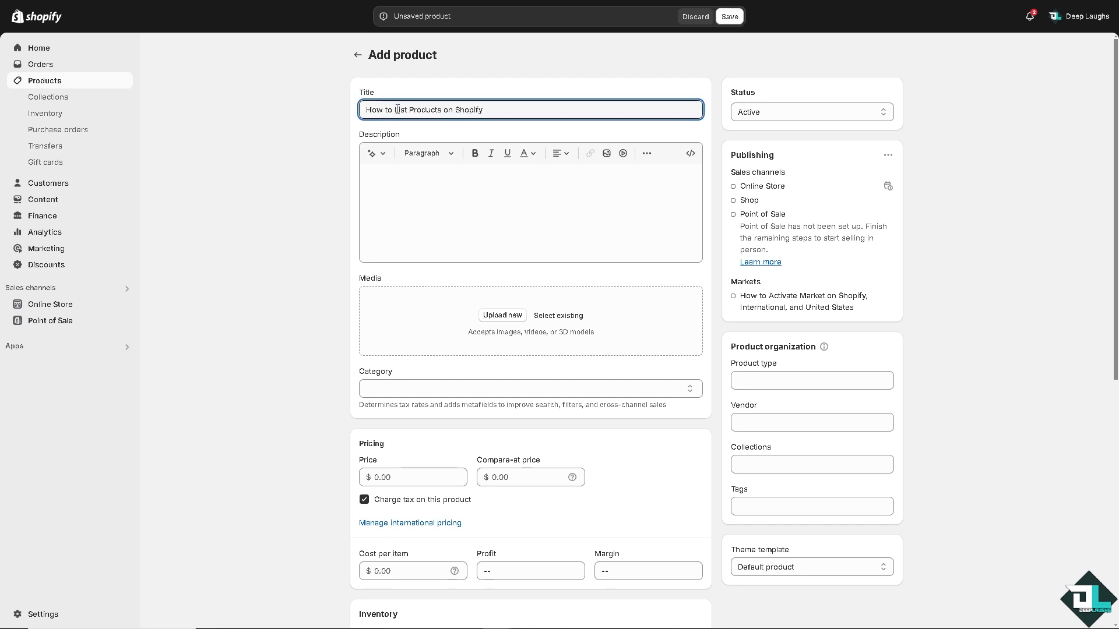
Enter "How to List Products on Shopify" as the product description and make it bold.
left_click(488, 183)
type("How to List Products on Shopify")
left_click_drag(522, 178, 345, 181)
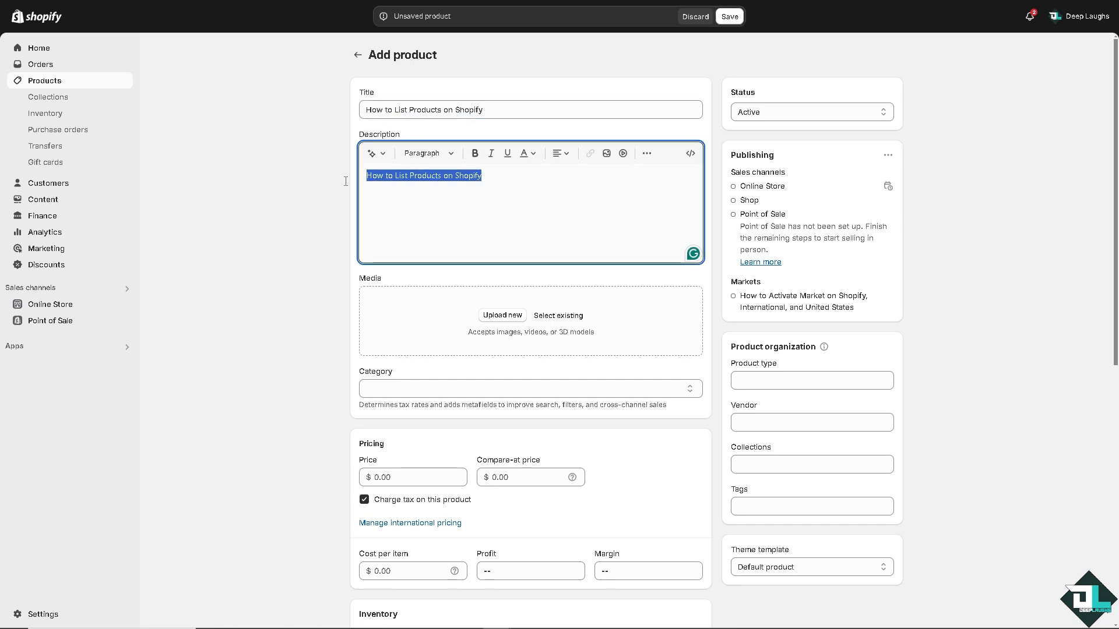
left_click(475, 154)
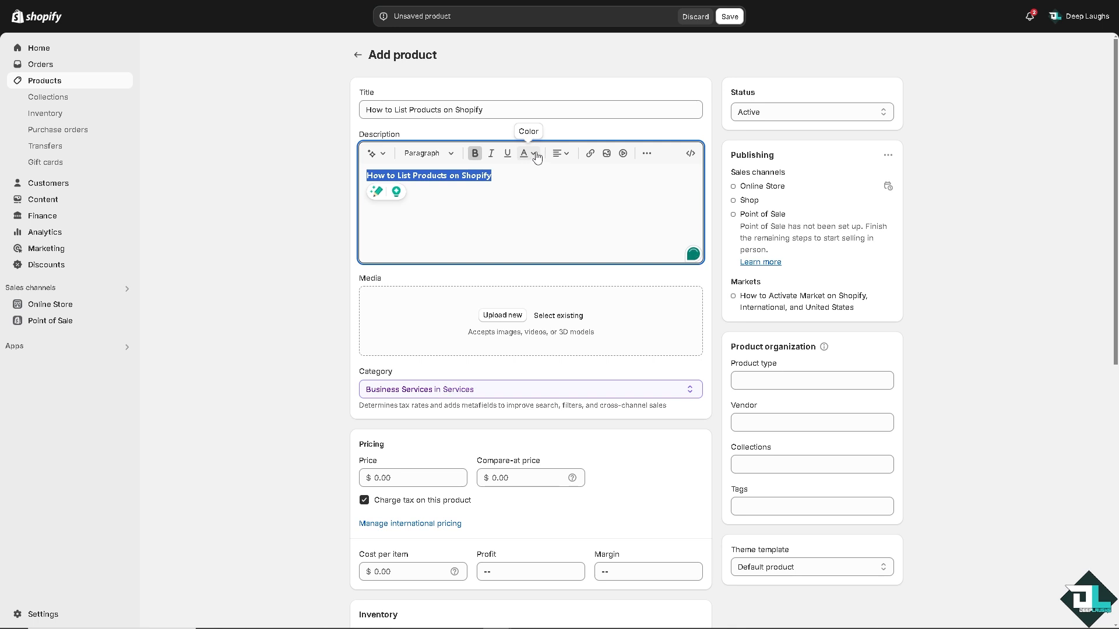
Format the description line with green #209600 text, an underline and centred alignment.
left_click(536, 156)
left_click(571, 233)
left_click(557, 234)
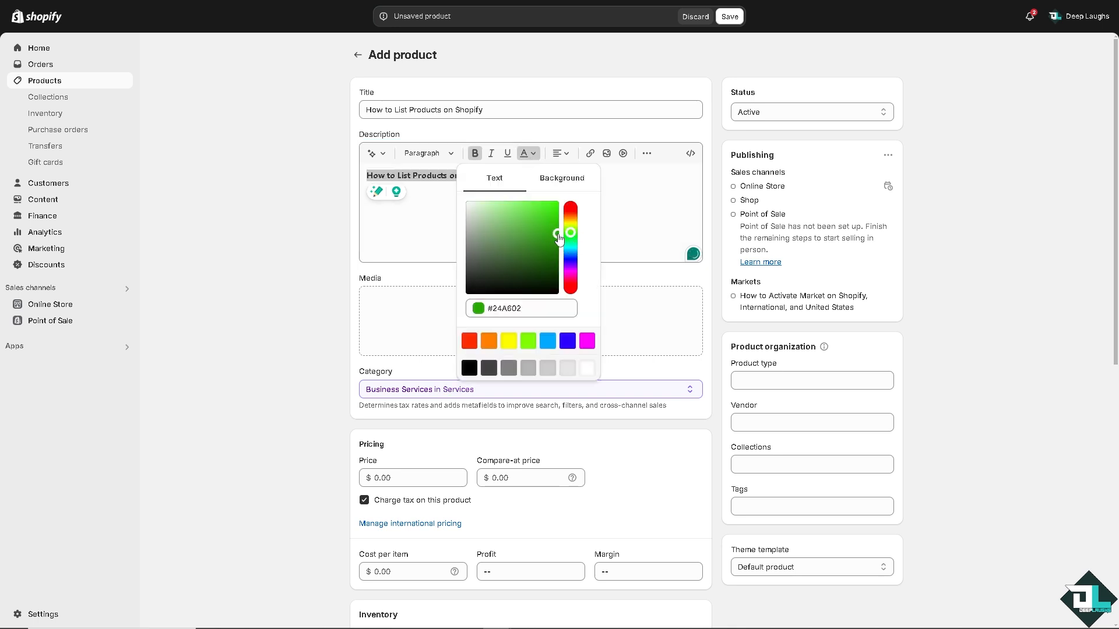
left_click(557, 240)
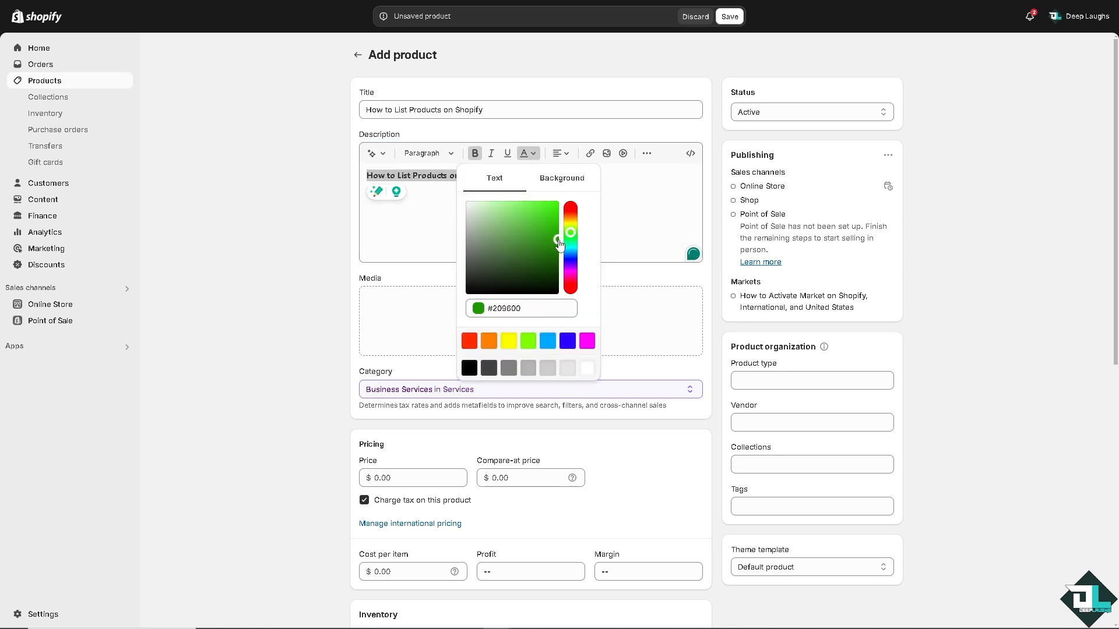
left_click(508, 154)
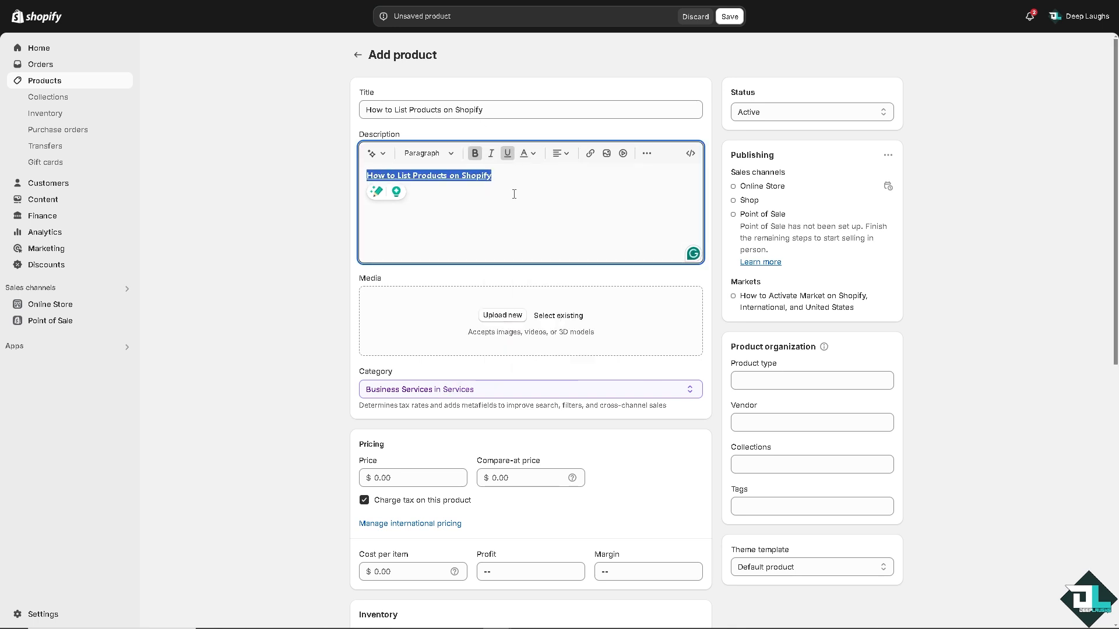
left_click(562, 157)
left_click(565, 194)
Insert the "How to List Products" image below the description line, shrink it to fit, and remove the blank space above it.
left_click(630, 178)
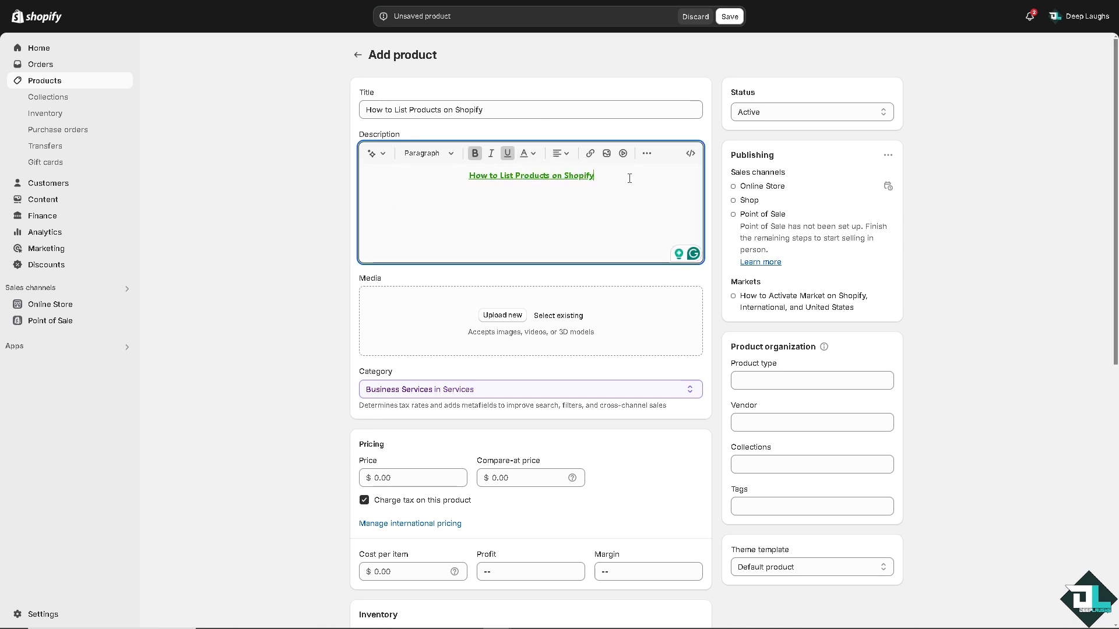
left_click(608, 154)
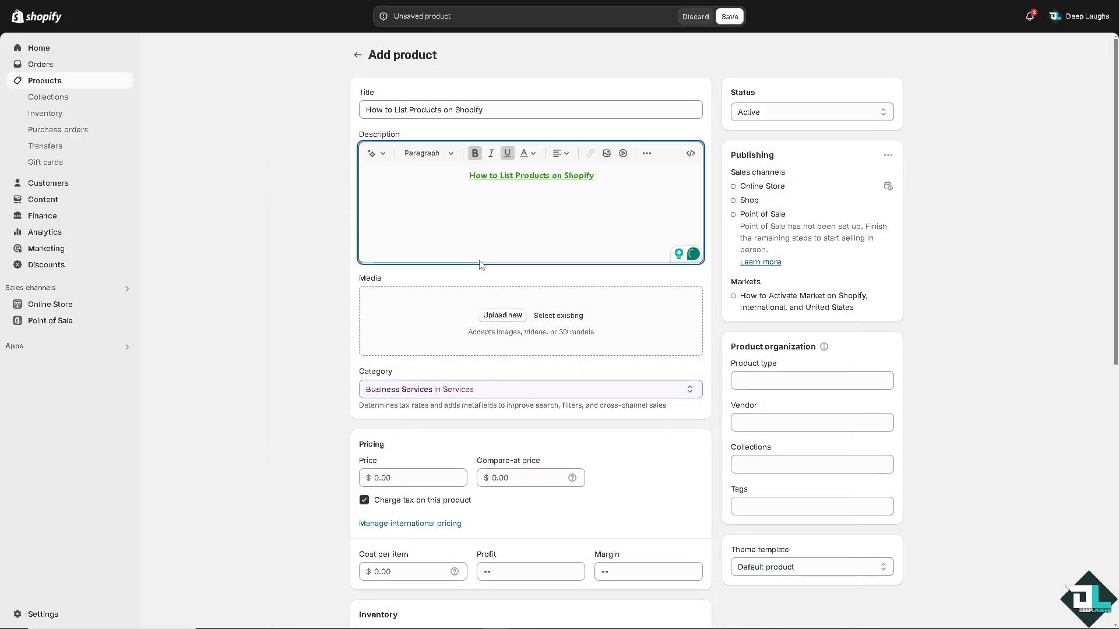
left_click(427, 216)
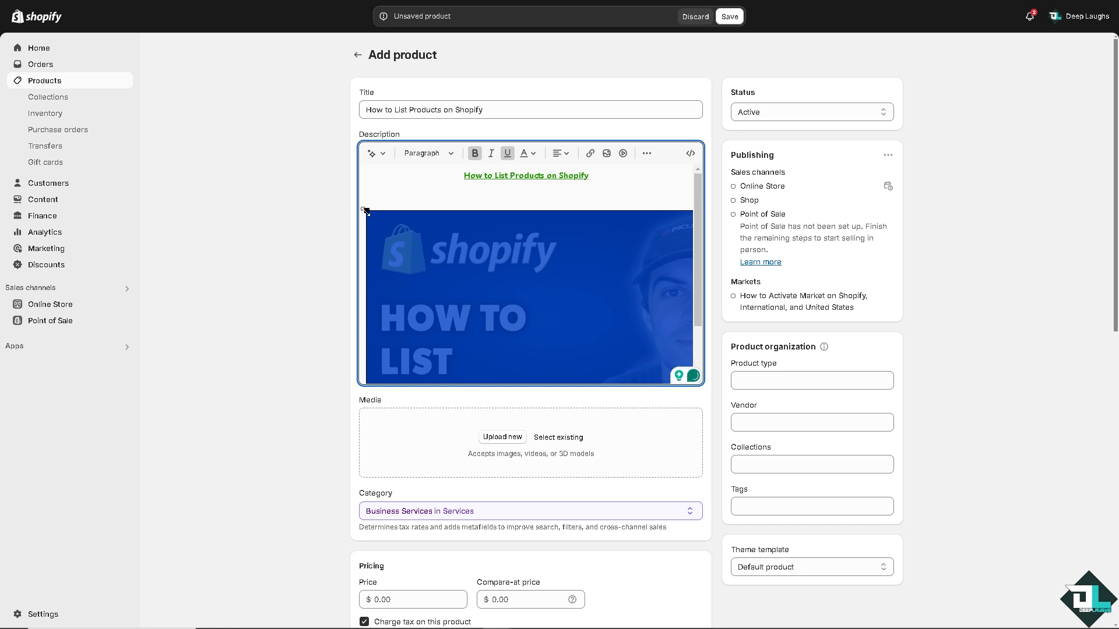
left_click_drag(696, 377, 523, 242)
left_click(523, 192)
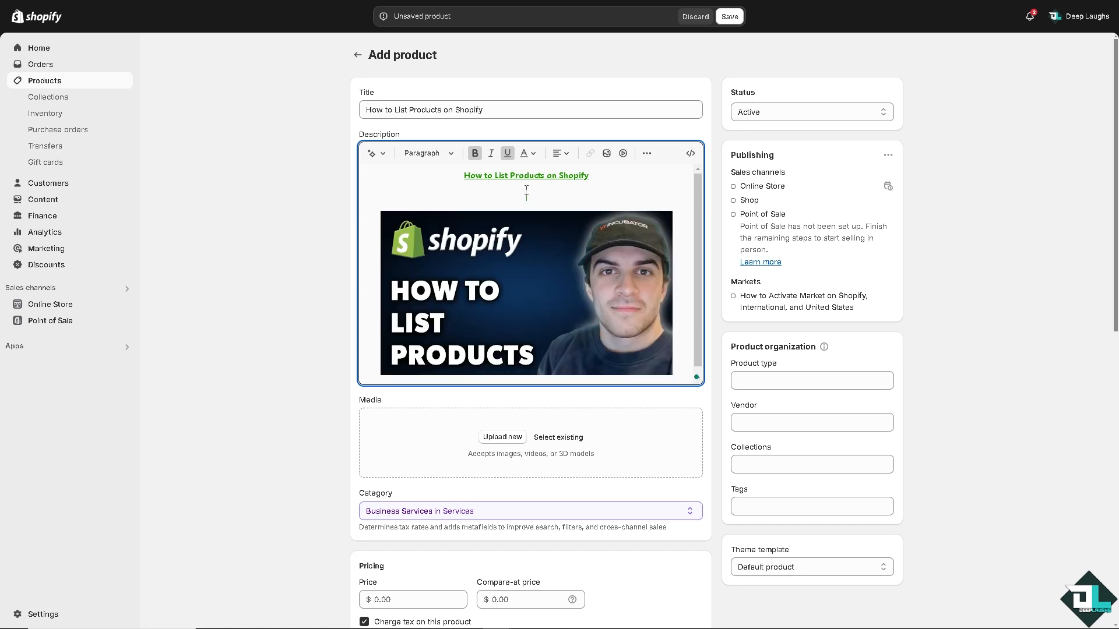
key("Delete")
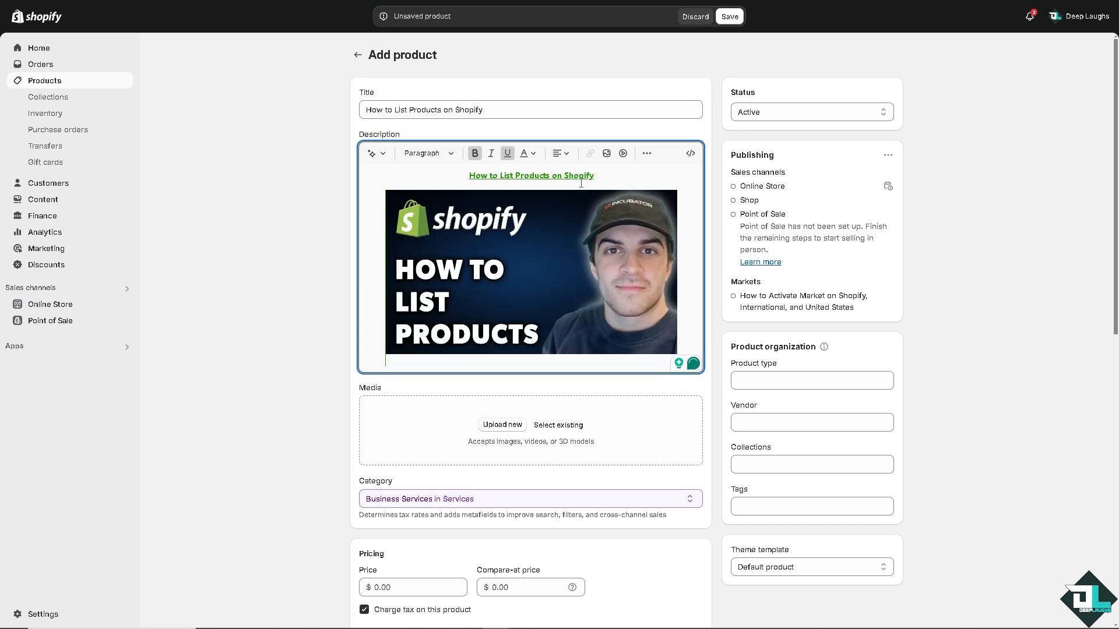
Keep the product's status as Active and upload the "How to List Products" image as product media.
left_click(767, 114)
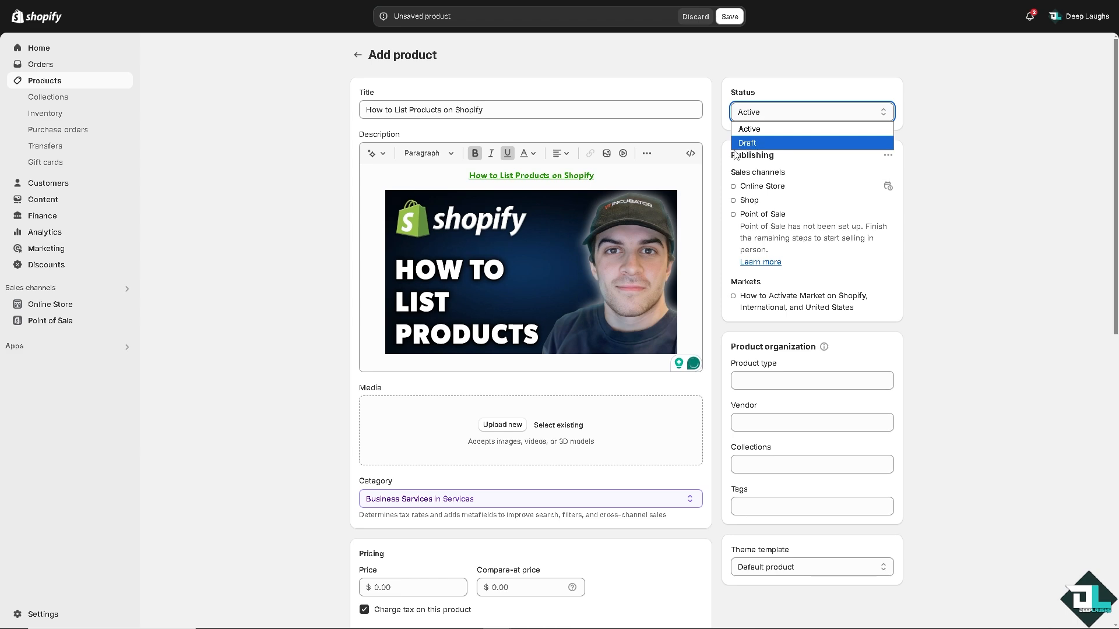
left_click(272, 202)
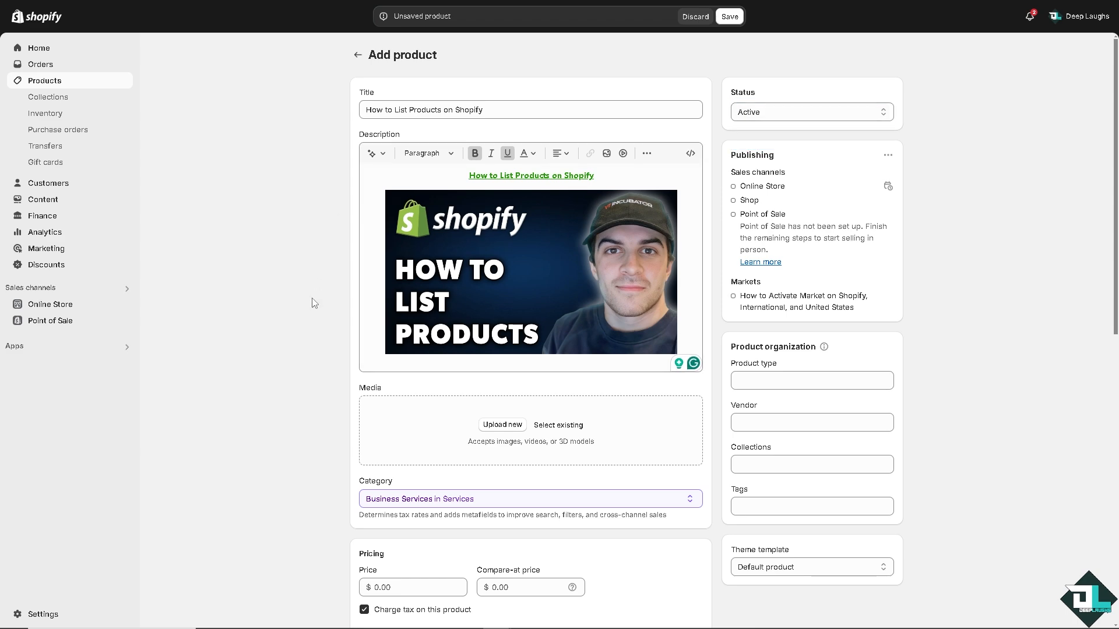
scroll(295, 303, "down", 4)
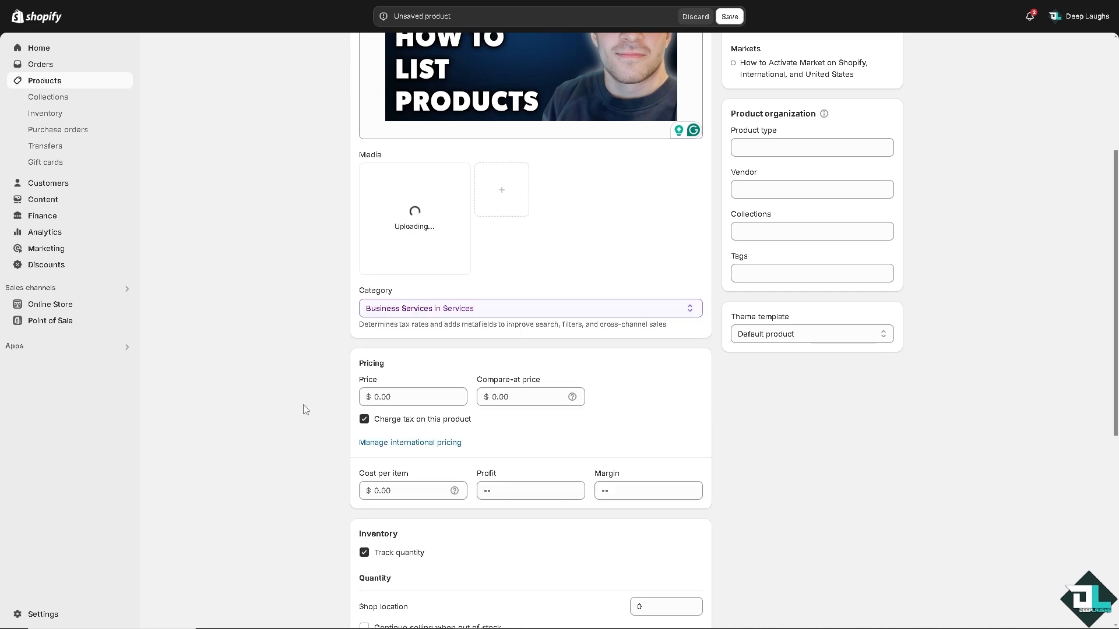
Set the product's price to $69 and look over its inventory, shipping and variant settings.
left_click(369, 396)
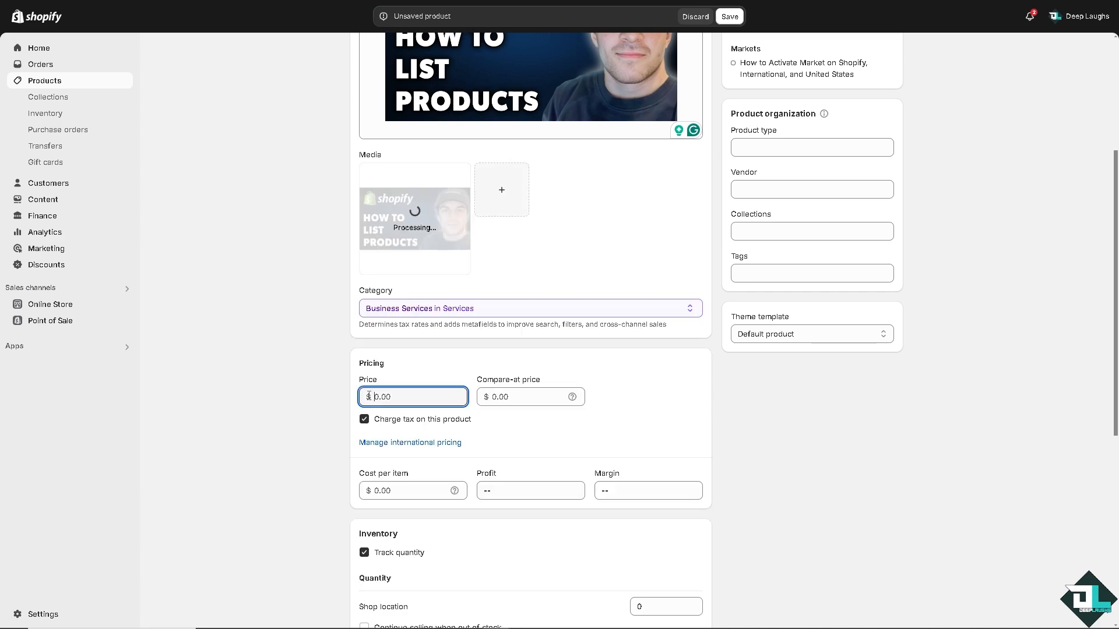
type("69")
scroll(278, 360, "down", 7)
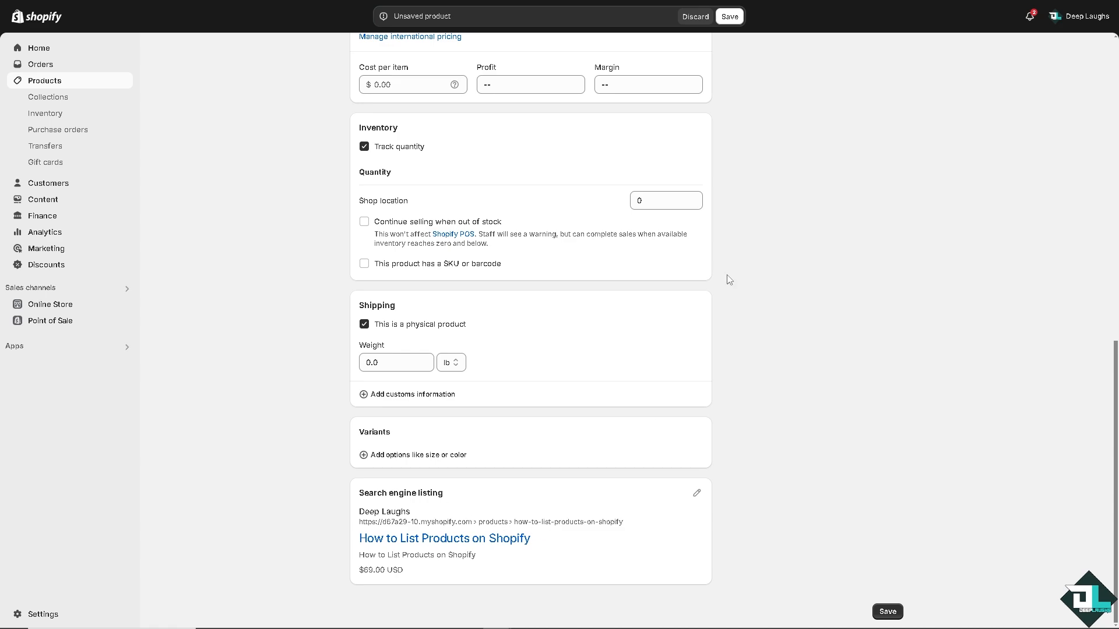
scroll(770, 227, "up", 10)
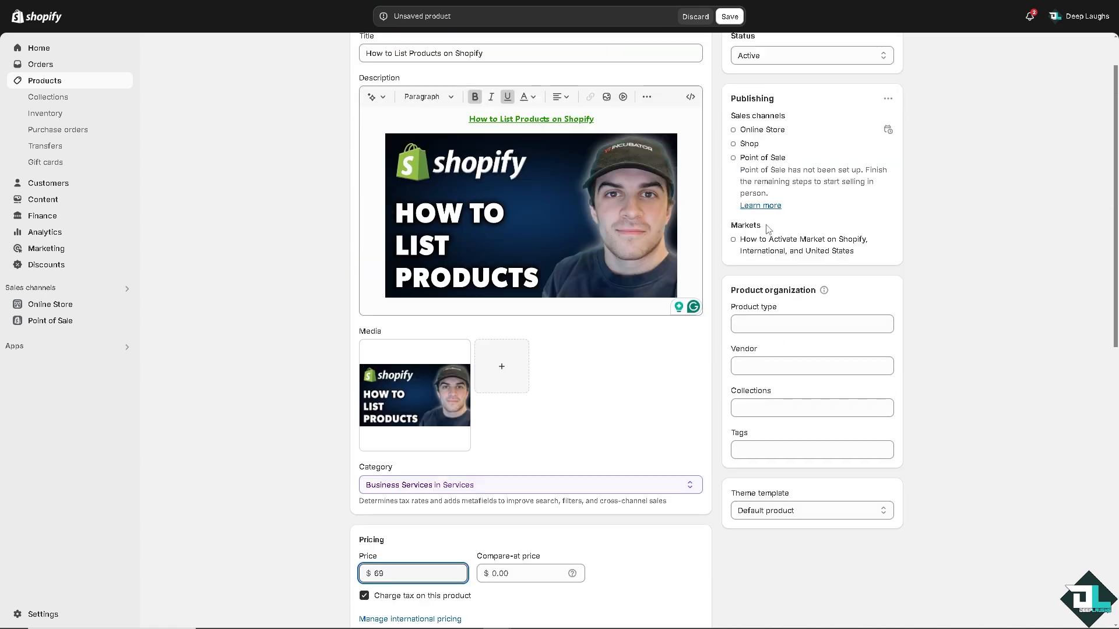
Save the new product and preview its store page.
left_click(729, 16)
scroll(375, 300, "down", 3)
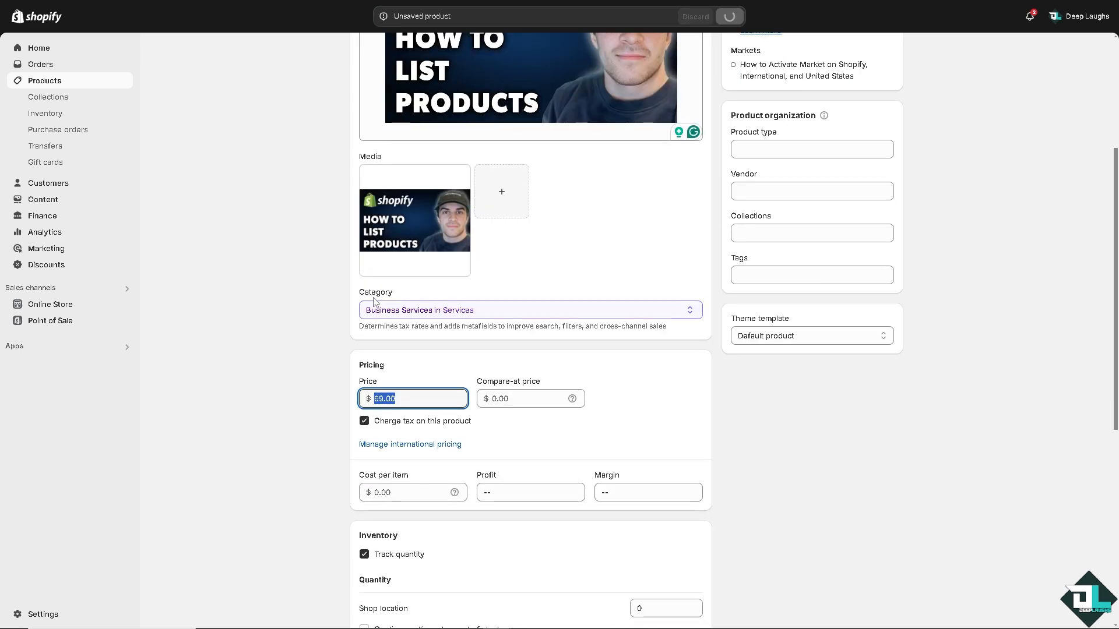
scroll(349, 303, "down", 7)
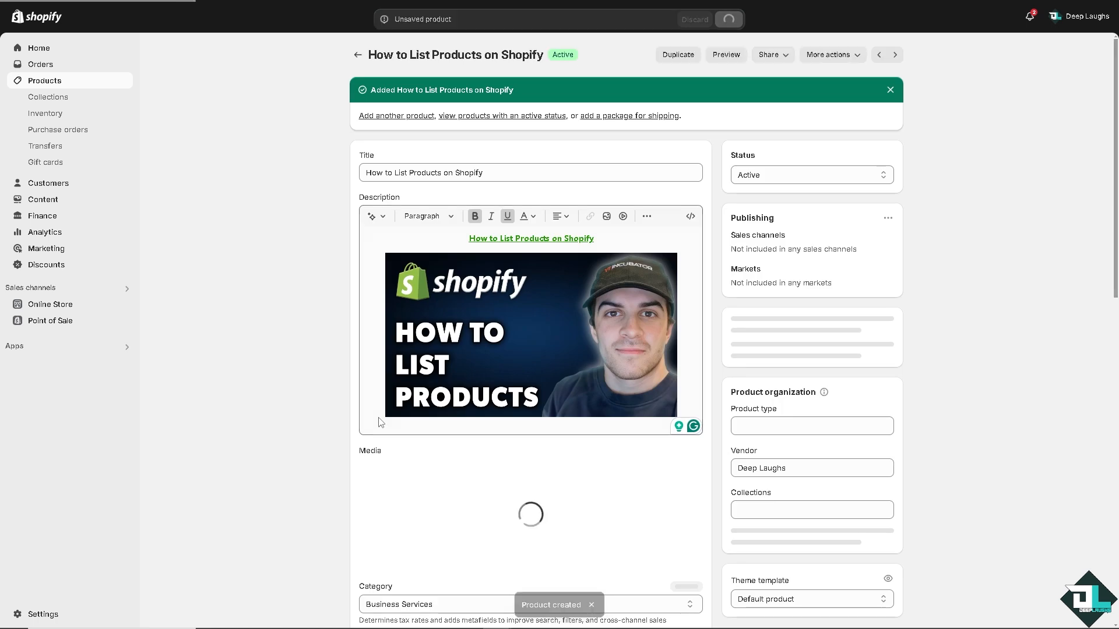
left_click(725, 56)
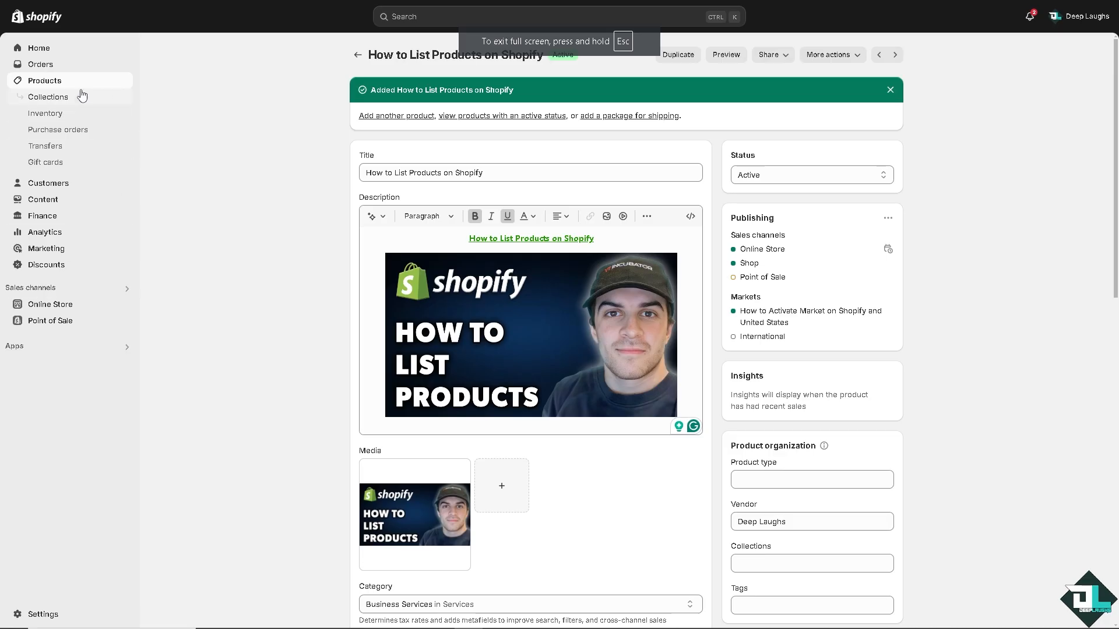
Start creating a new collection in the store's product collections.
left_click(49, 98)
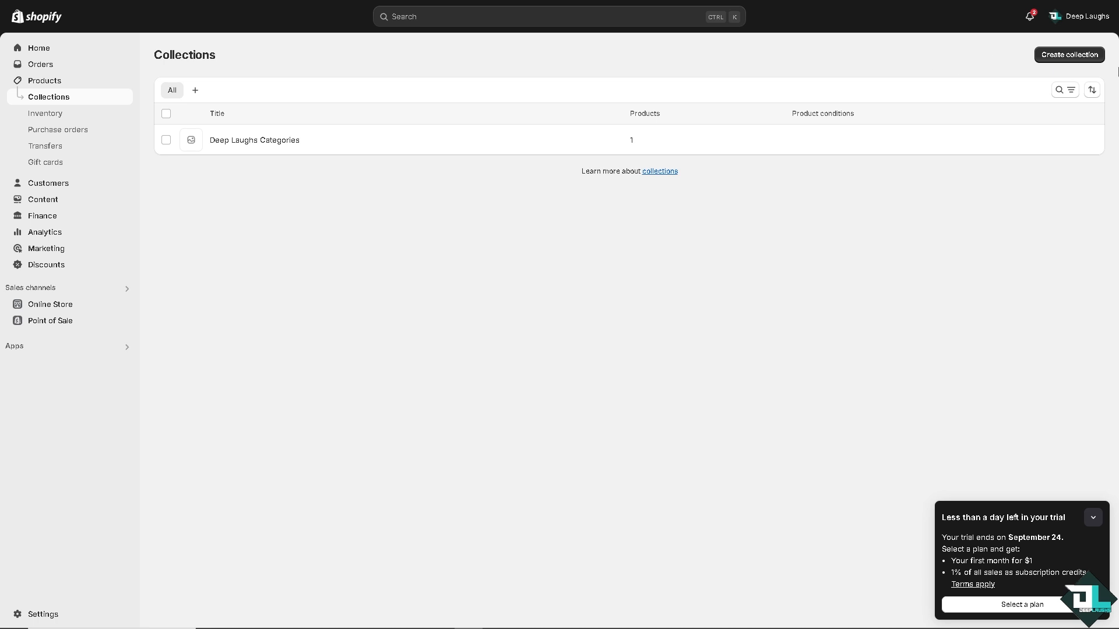
left_click(1070, 55)
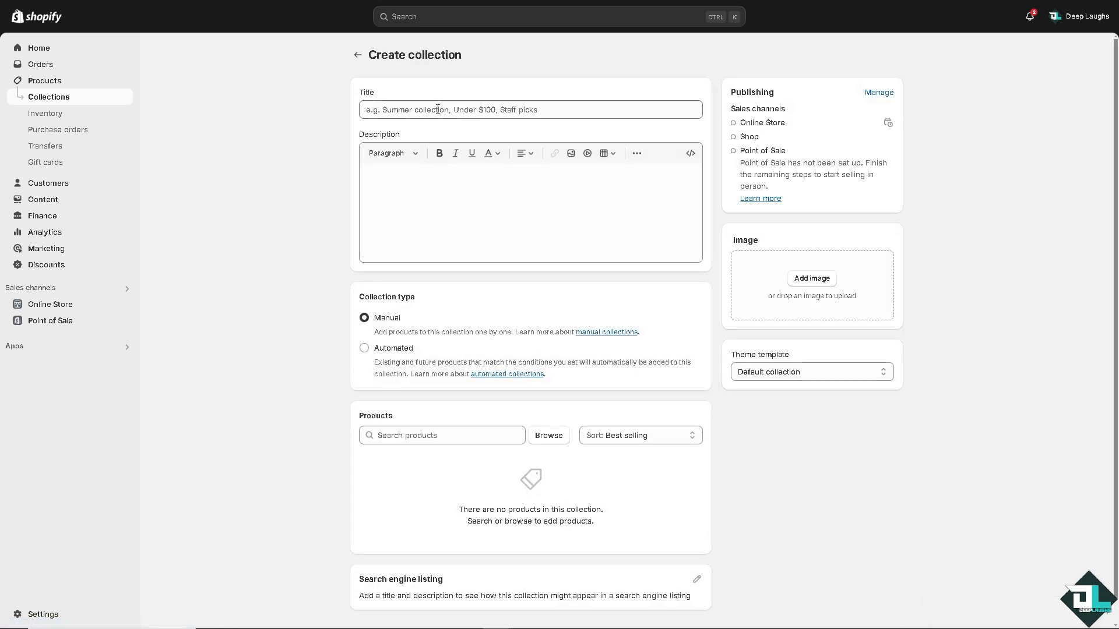
left_click(422, 181)
left_click(422, 112)
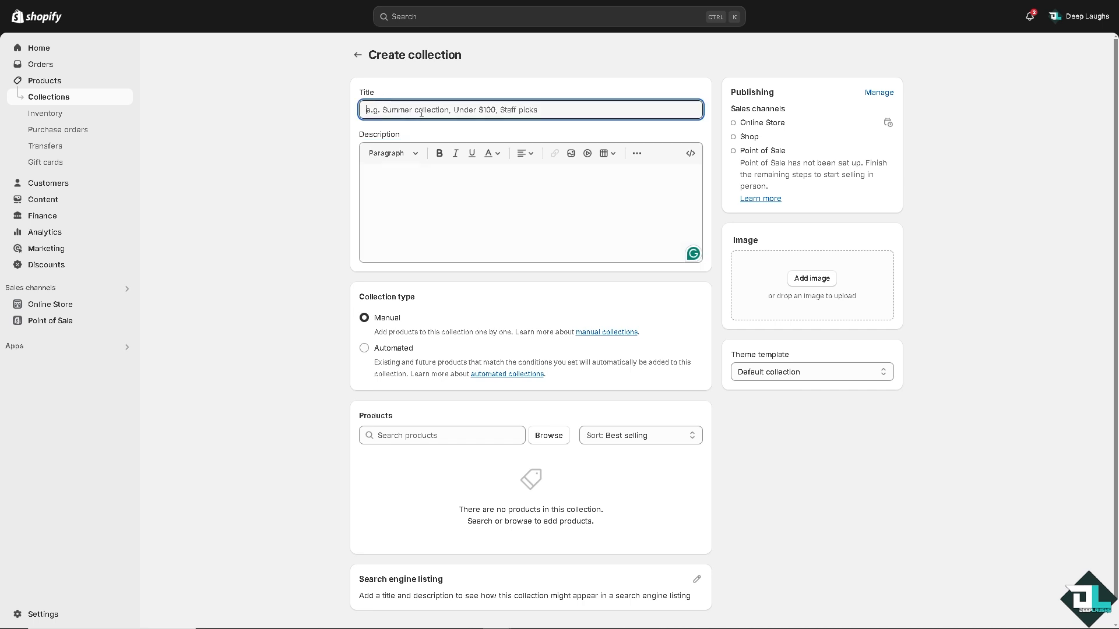
type("How to List Products on Shopify")
left_click_drag(496, 111, 326, 114)
left_click(500, 180)
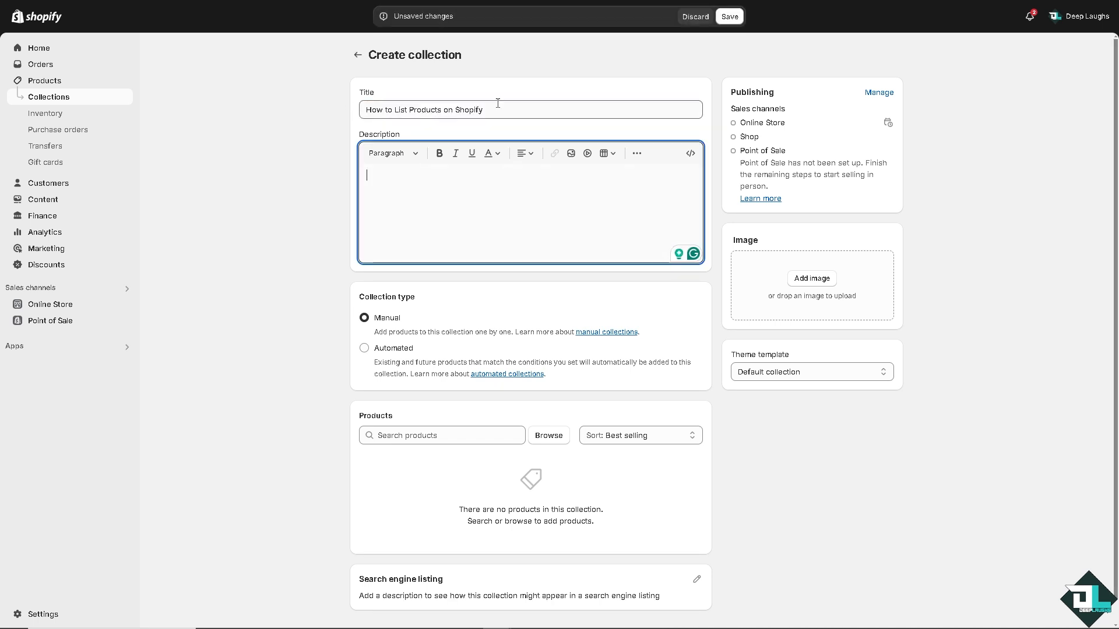
left_click_drag(499, 109, 349, 111)
left_click(490, 186)
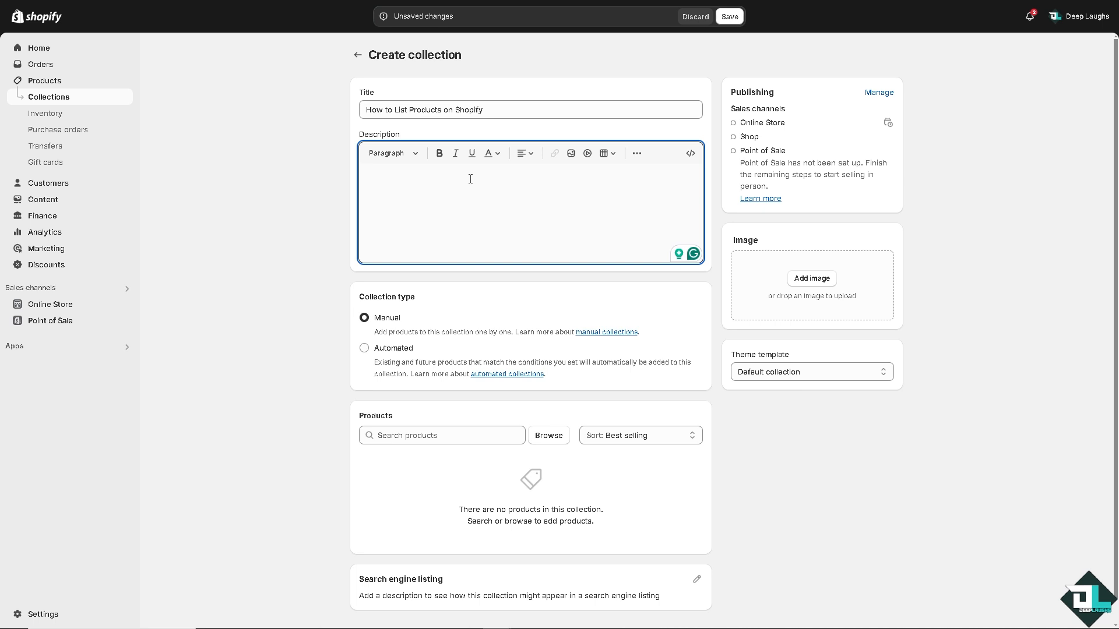
Replace the whole collection title with "LIST PRODUCTS".
left_click(499, 109)
left_click(504, 109)
left_click_drag(504, 110, 334, 115)
key("ctrl+c")
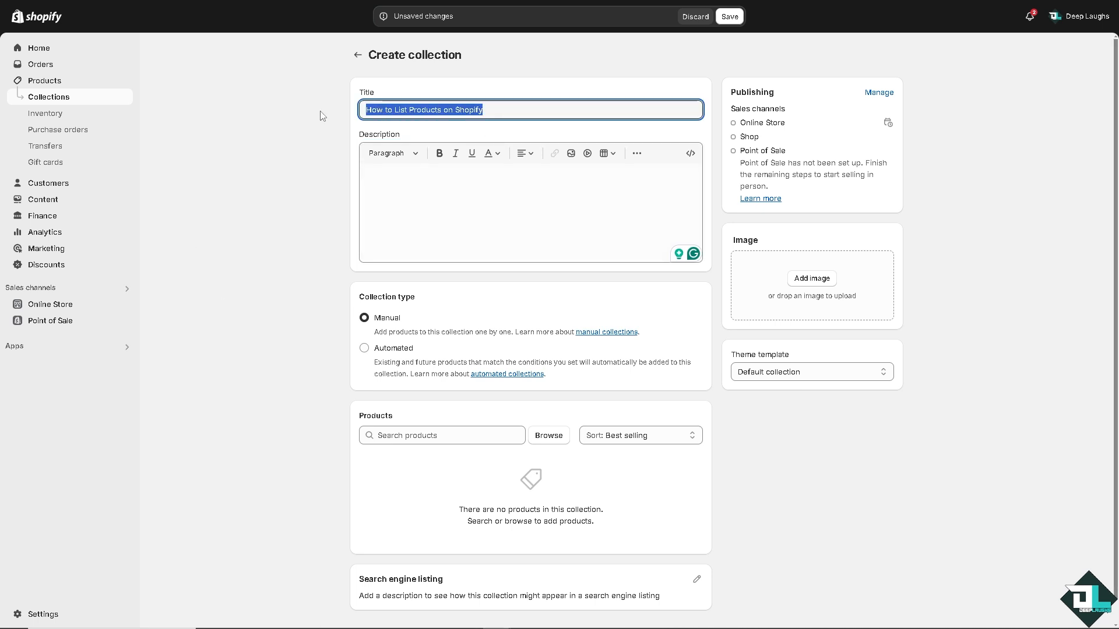
type("LIST PRODUCTS")
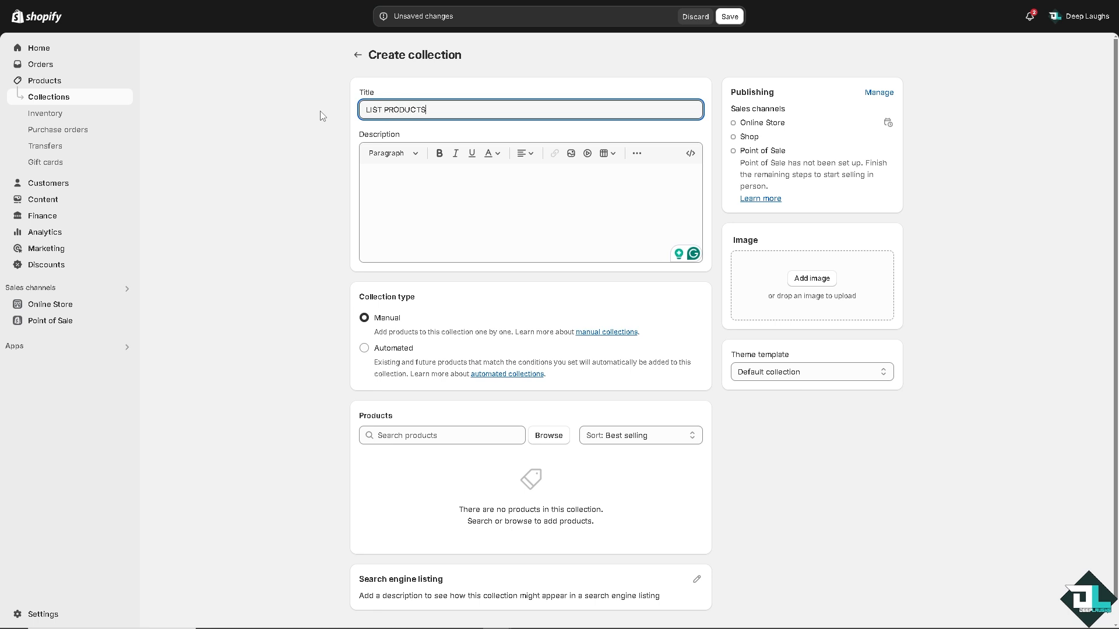
Enter "How to List Products on Shopify" as the collection description and set the collection type to Automated.
left_click(466, 181)
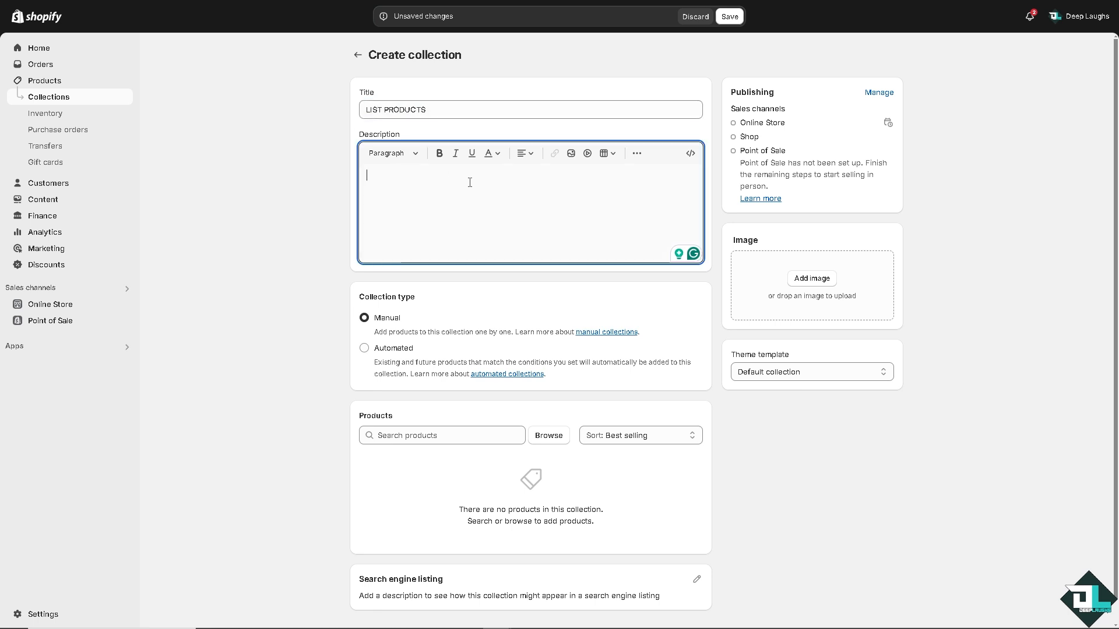
key("ctrl+v")
left_click_drag(510, 175, 301, 167)
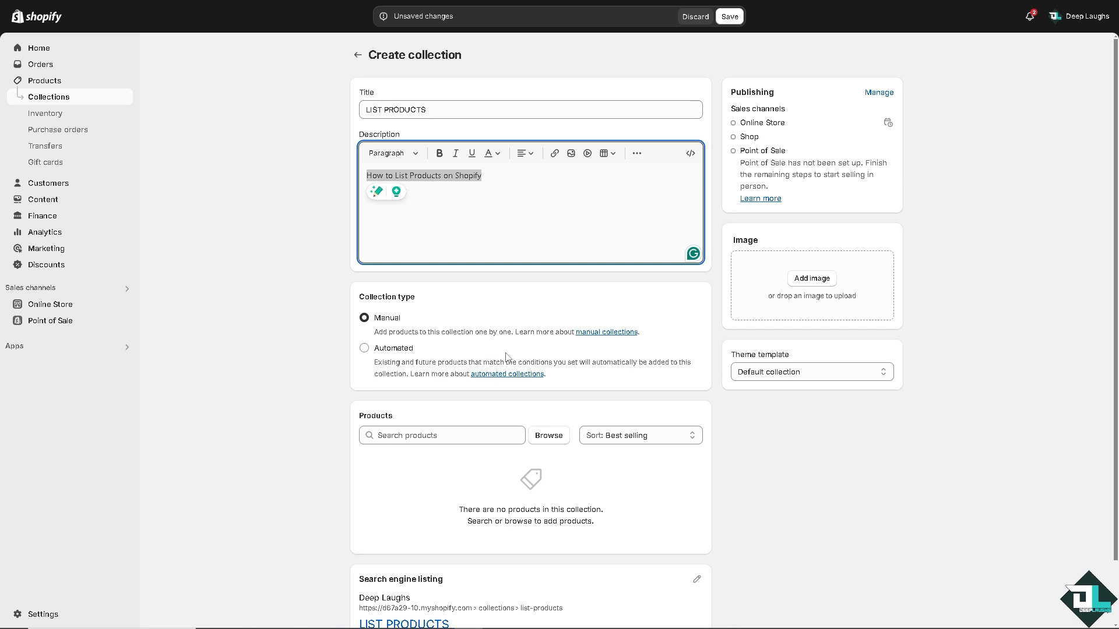
left_click(365, 351)
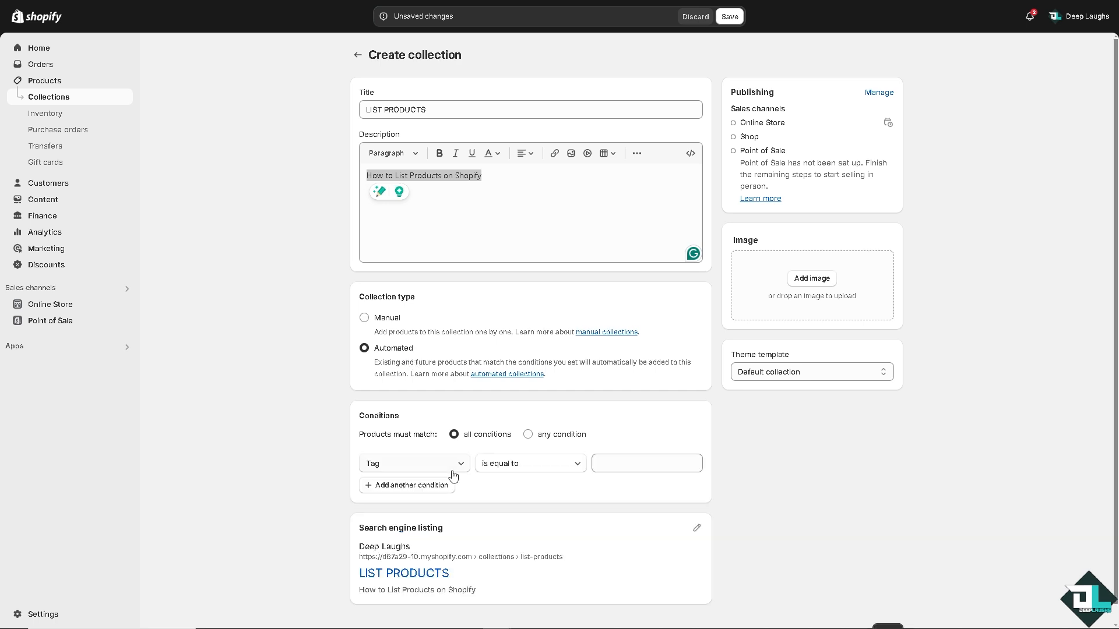
Set the collection type to Manual and add all seven products listed from "how to add products to shopify pos" through "How to Take Shopify Store Offline".
scroll(492, 397, "down", 1)
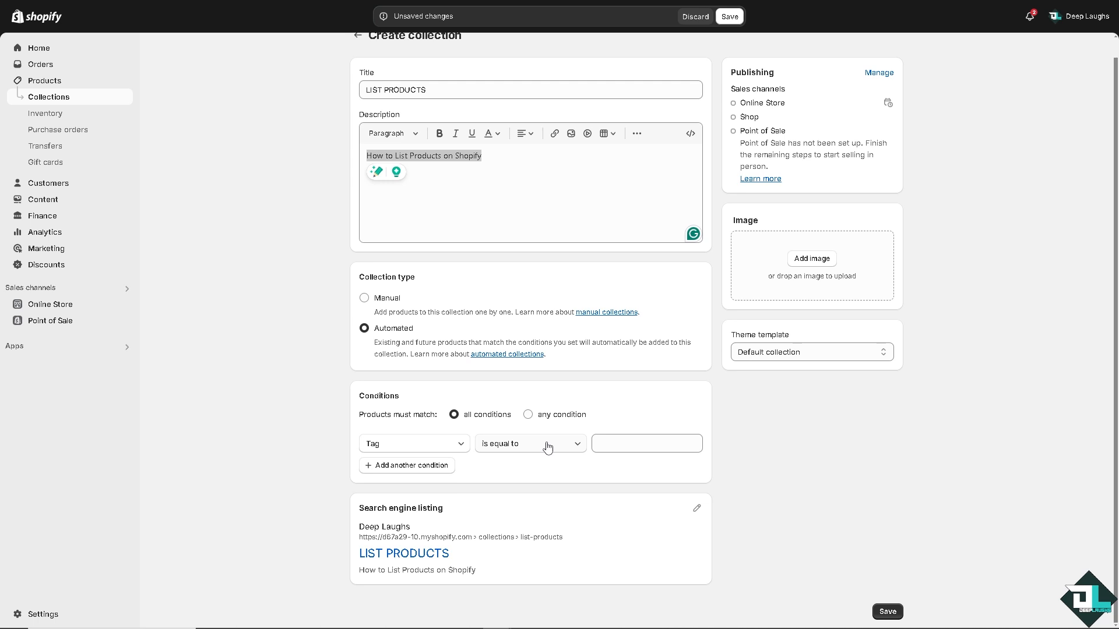
left_click(364, 298)
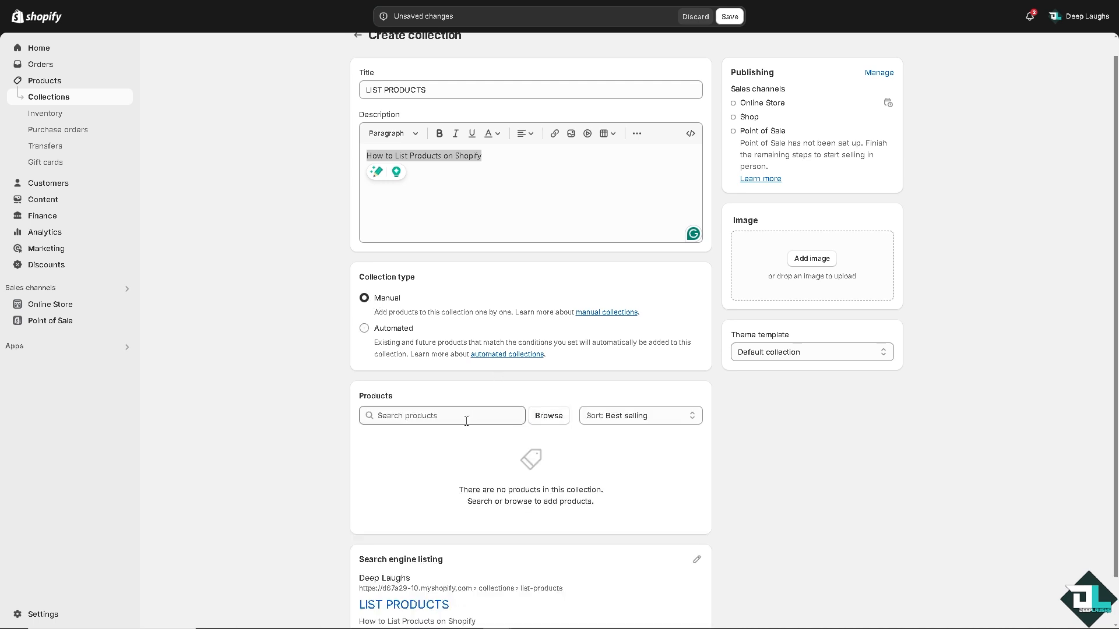
left_click(546, 416)
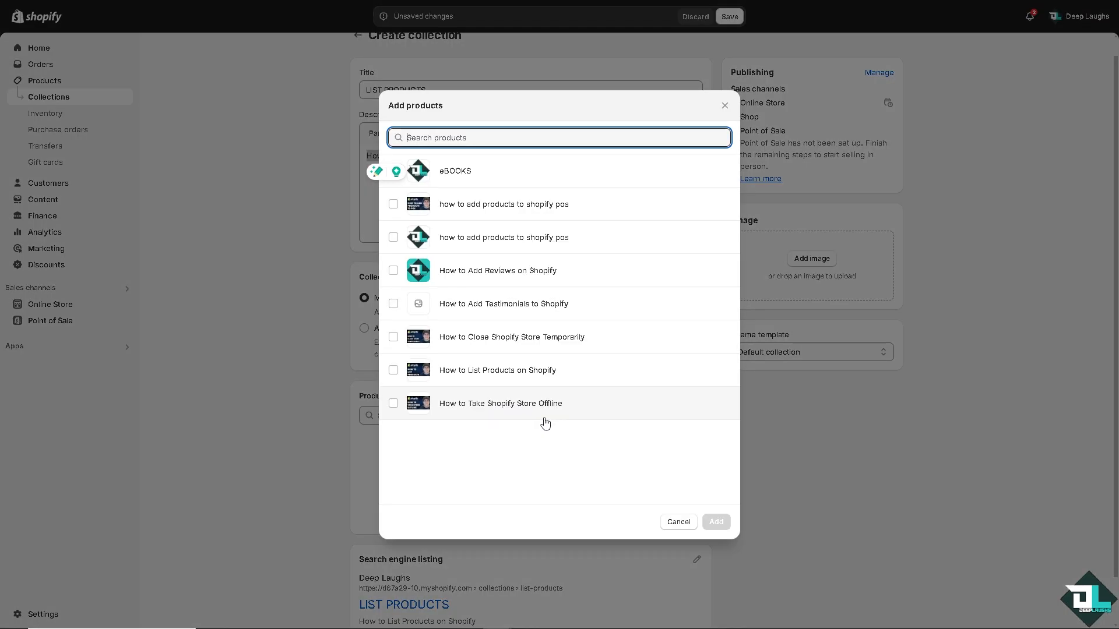
left_click(394, 205)
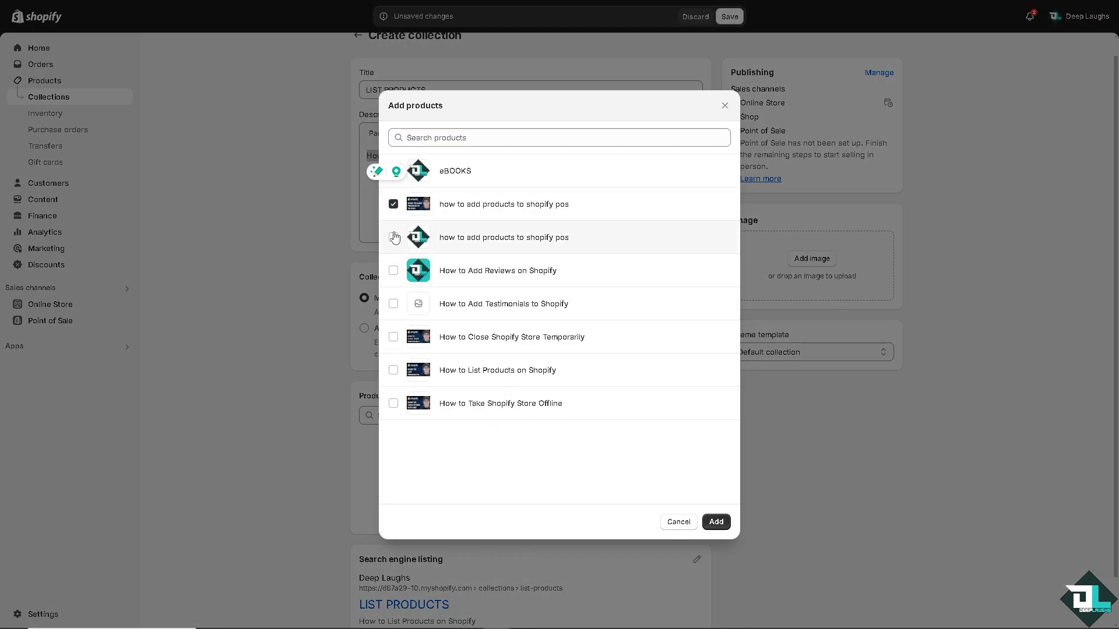
left_click(393, 237)
left_click(394, 270)
left_click(393, 304)
left_click(393, 337)
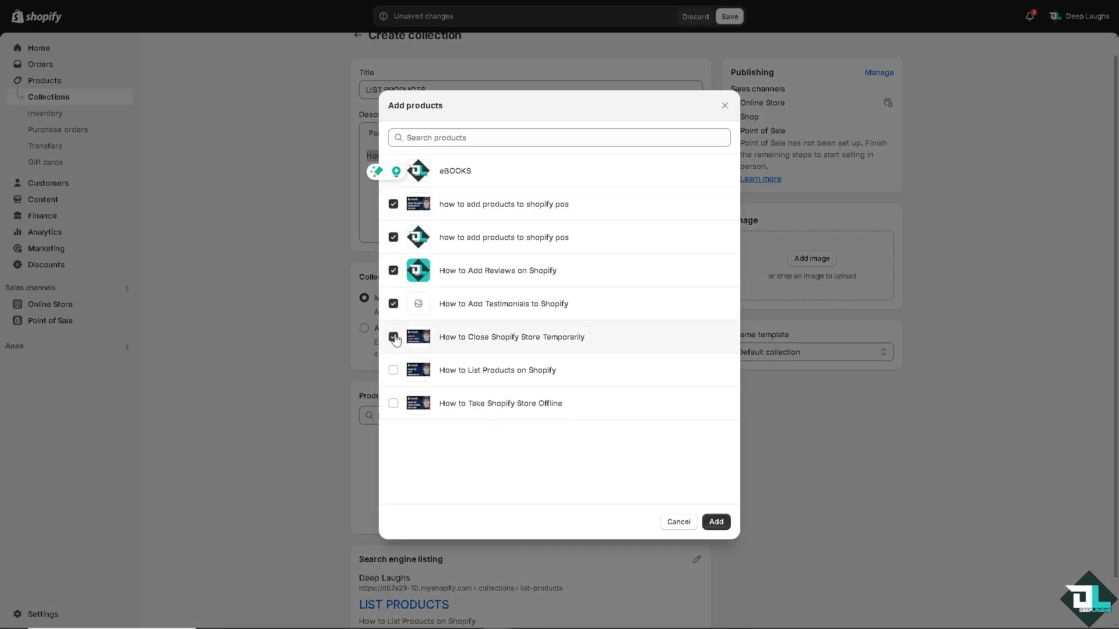
left_click(393, 370)
left_click(393, 404)
left_click(716, 522)
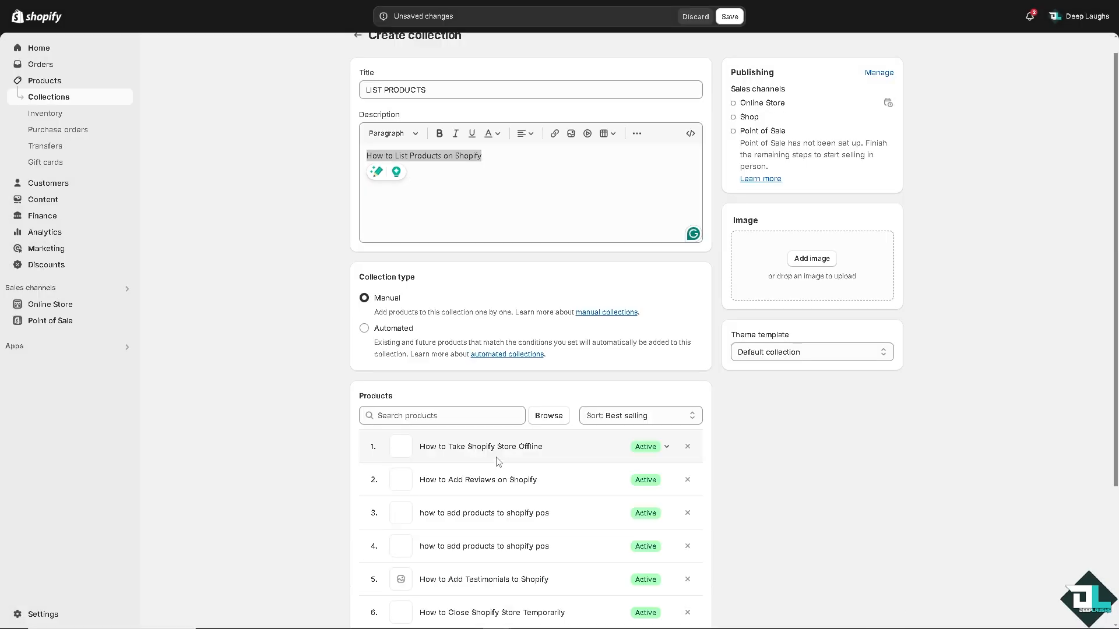
Remove "How to Add Testimonials to Shopify" from the collection's products and save the collection.
scroll(501, 463, "down", 2)
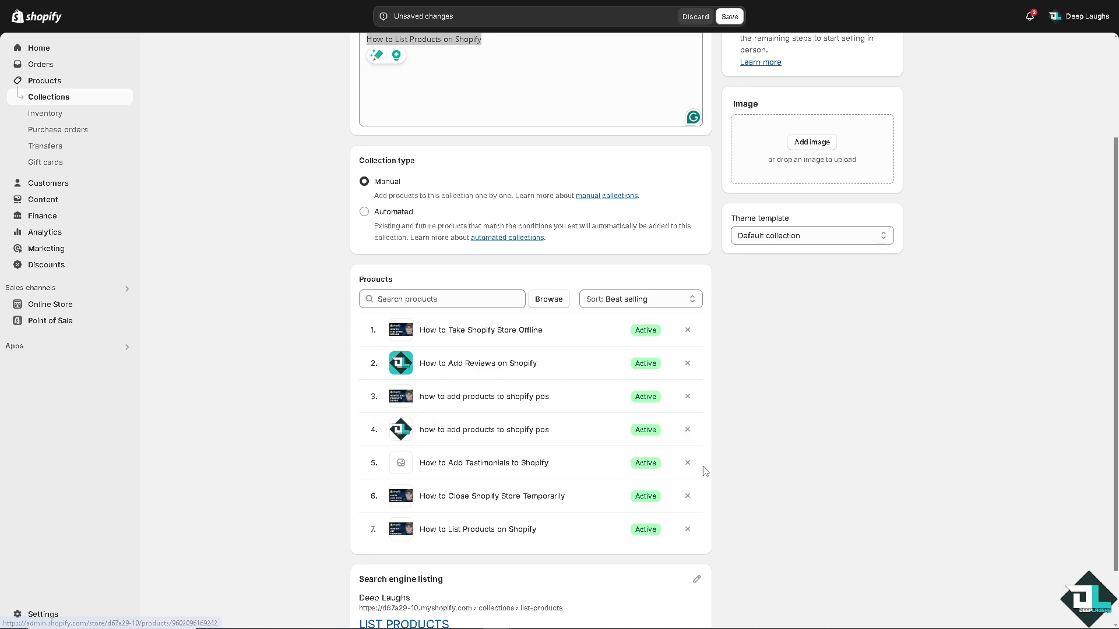
left_click(688, 464)
scroll(784, 457, "down", 1)
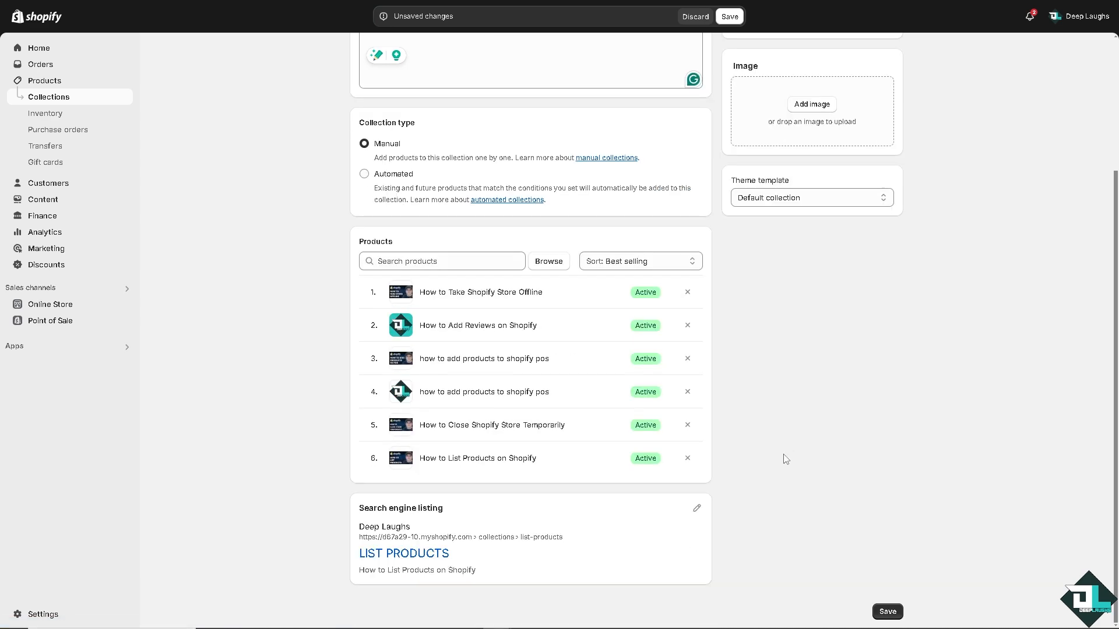
scroll(786, 459, "up", 3)
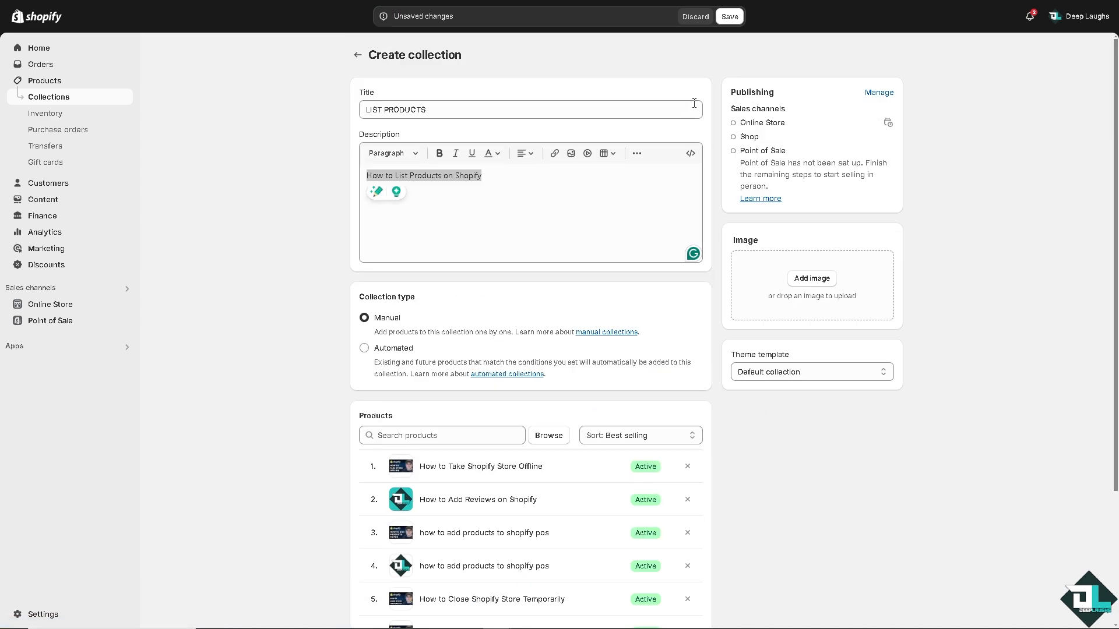
left_click(730, 16)
scroll(781, 331, "down", 3)
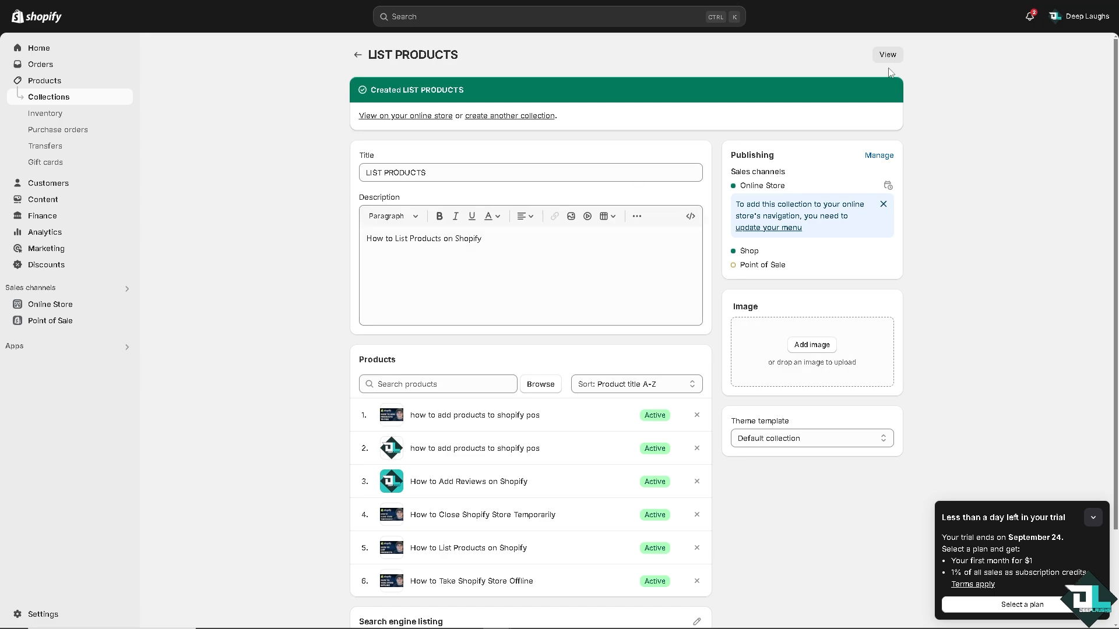
View the LIST PRODUCTS collection on the online store and look over its product listings.
left_click(886, 55)
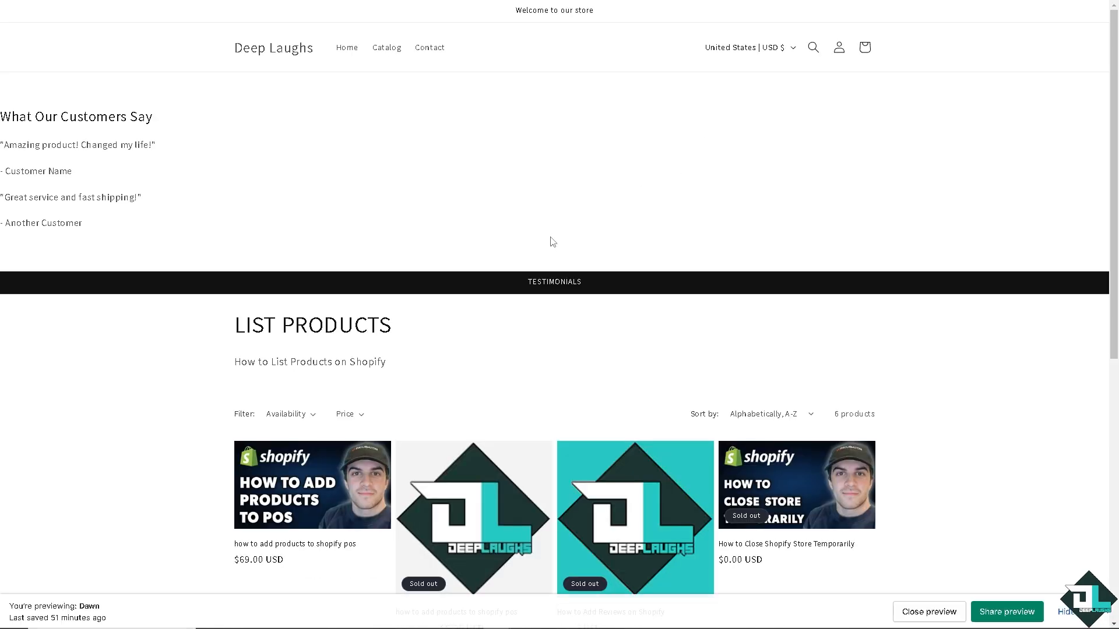
scroll(358, 343, "down", 1)
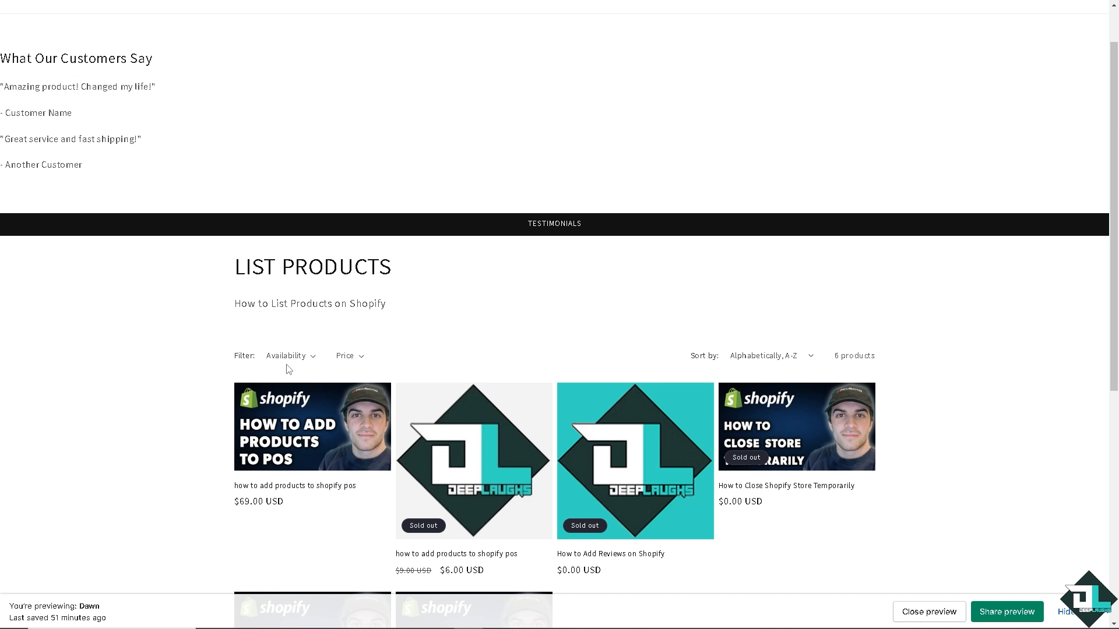
scroll(755, 184, "up", 1)
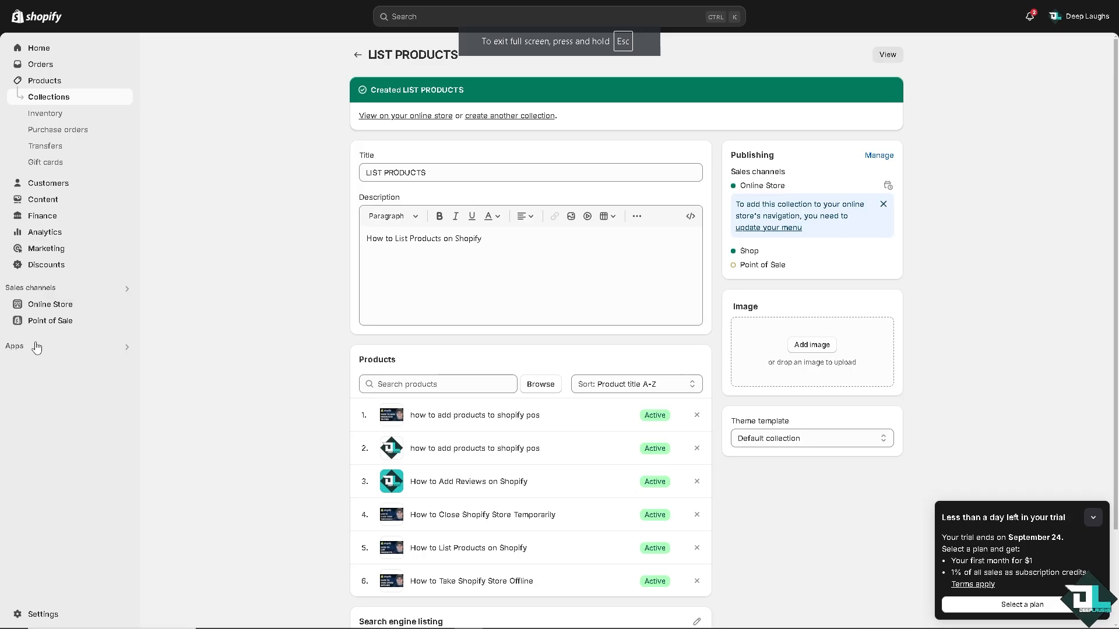
Search the store's apps for "Facebook shop" and for "Instagram".
left_click(38, 349)
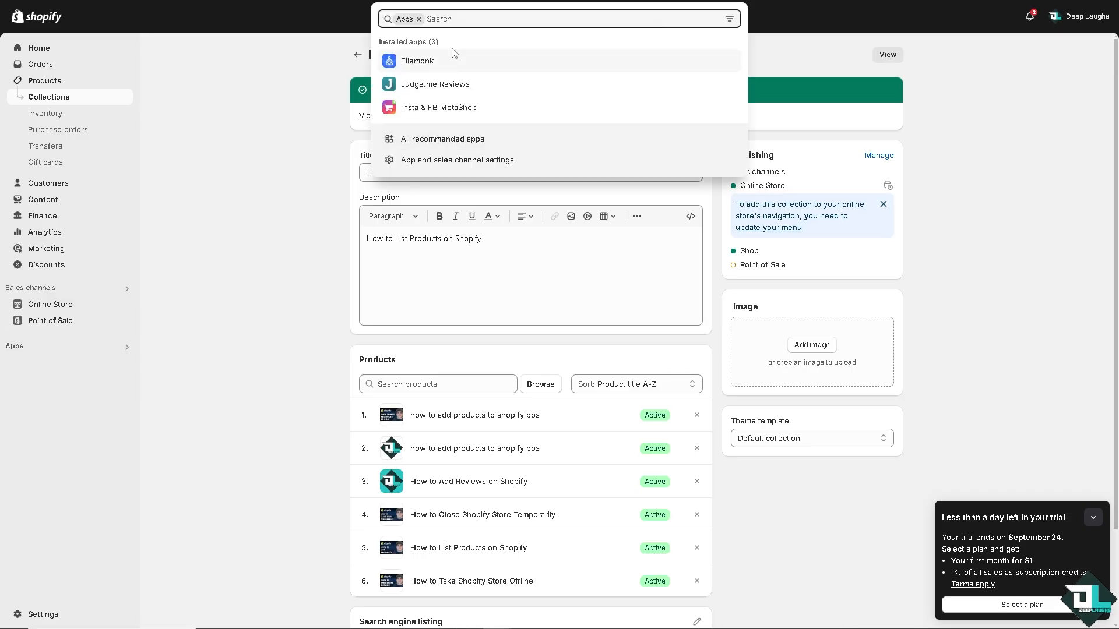
type("Facebook")
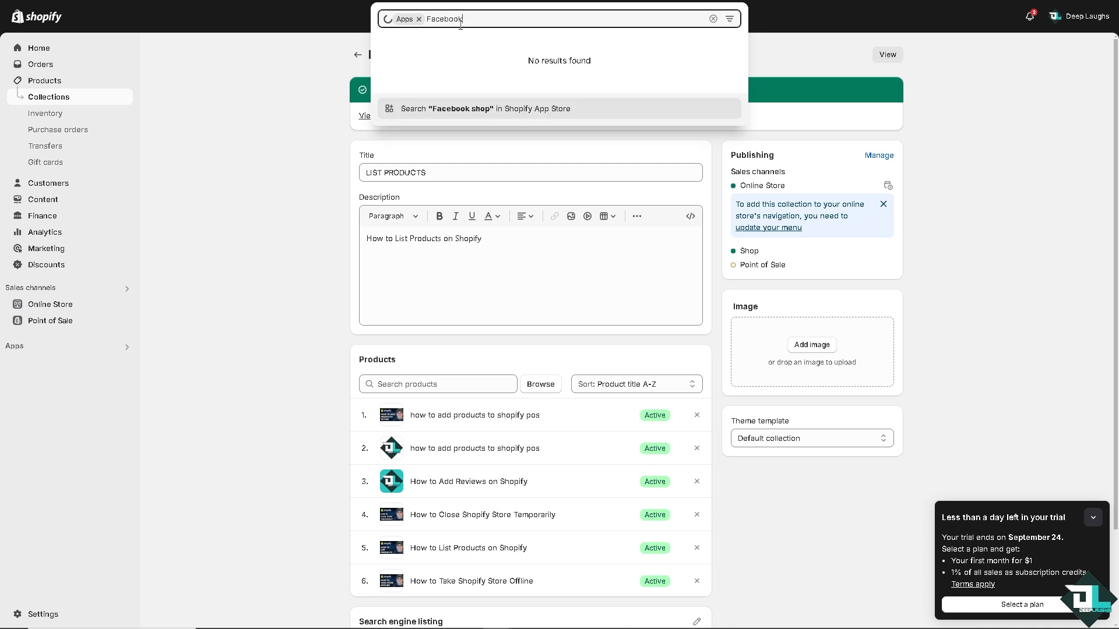
key("BackSpace")
key("BackSpace")
key("BackSpace")
key("BackSpace")
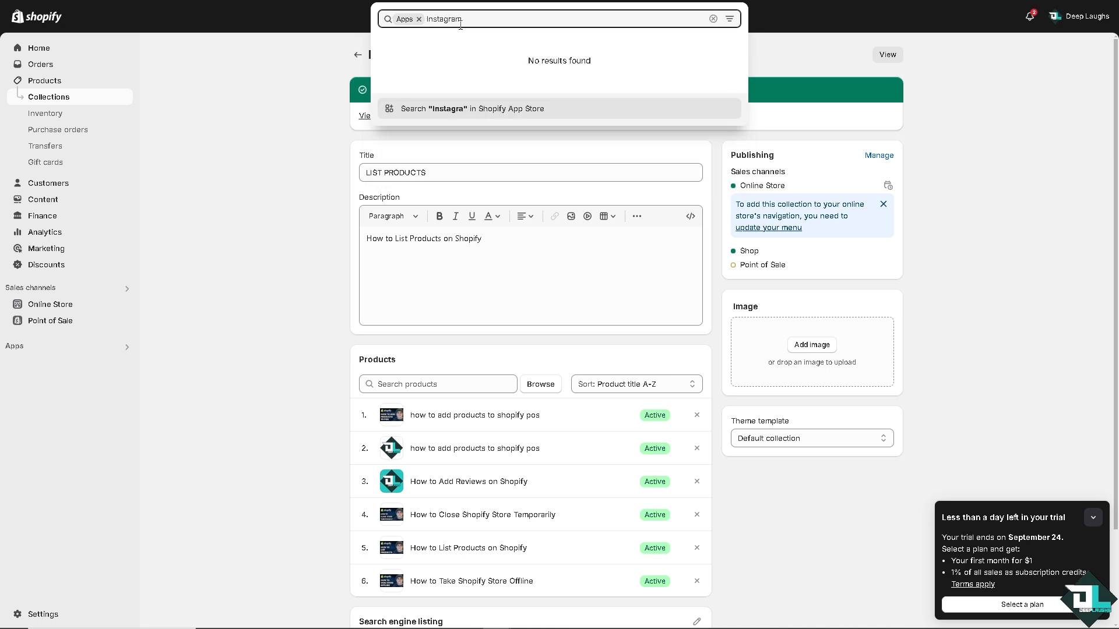
Search the Shopify App Store for "IG" and open the Instagram & Facebook MetaShop listing.
left_click_drag(492, 17, 436, 13)
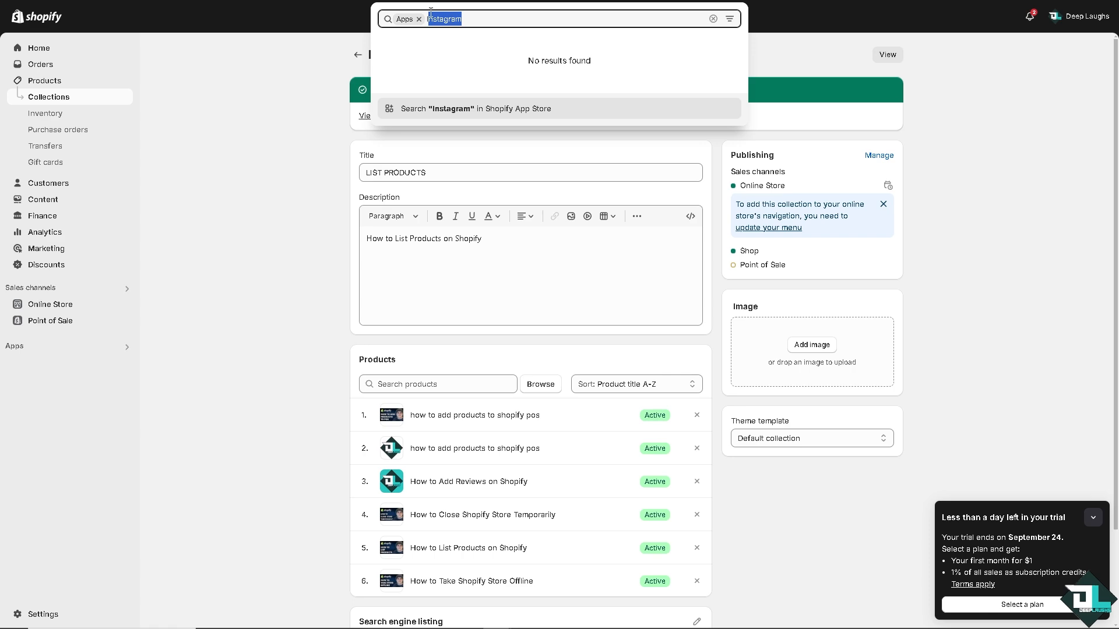
key("BackSpace")
type("FB")
key("Return")
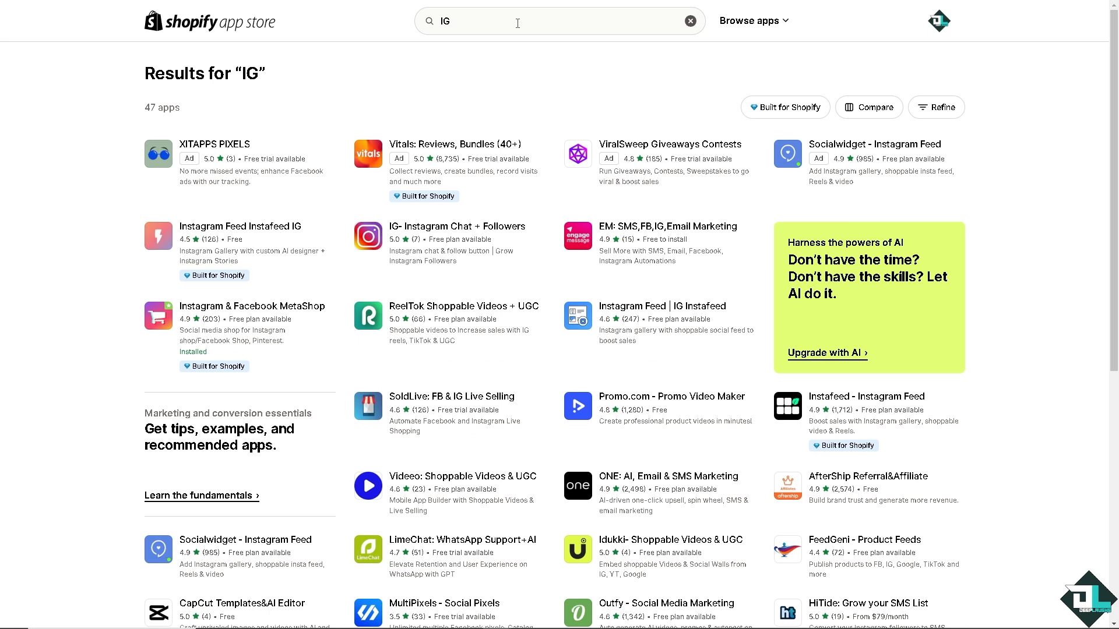
left_click(518, 23)
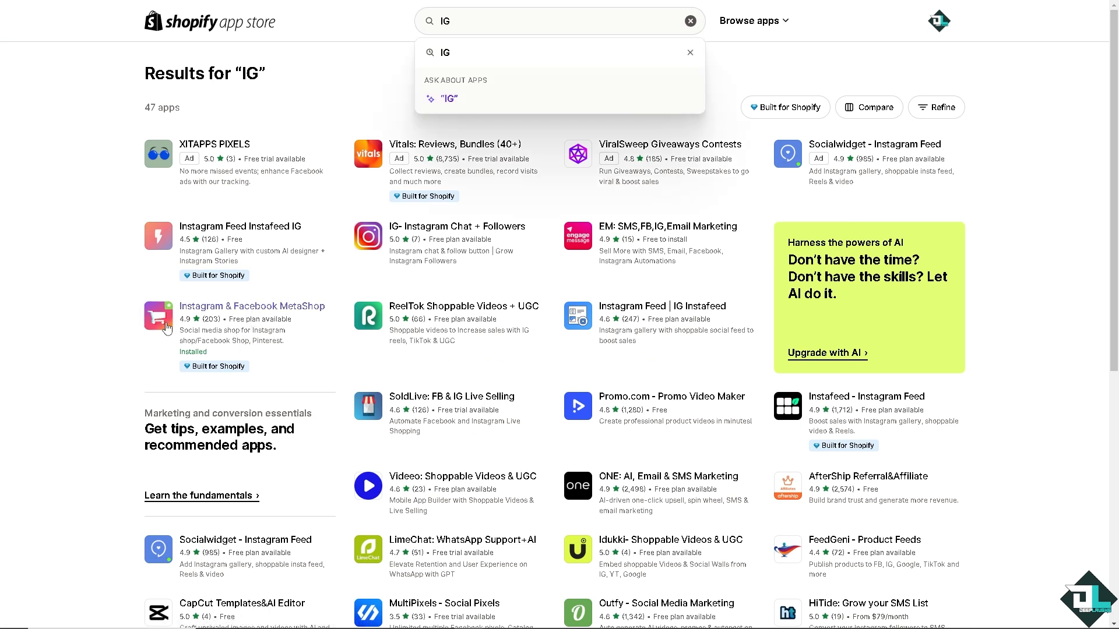
left_click(291, 313)
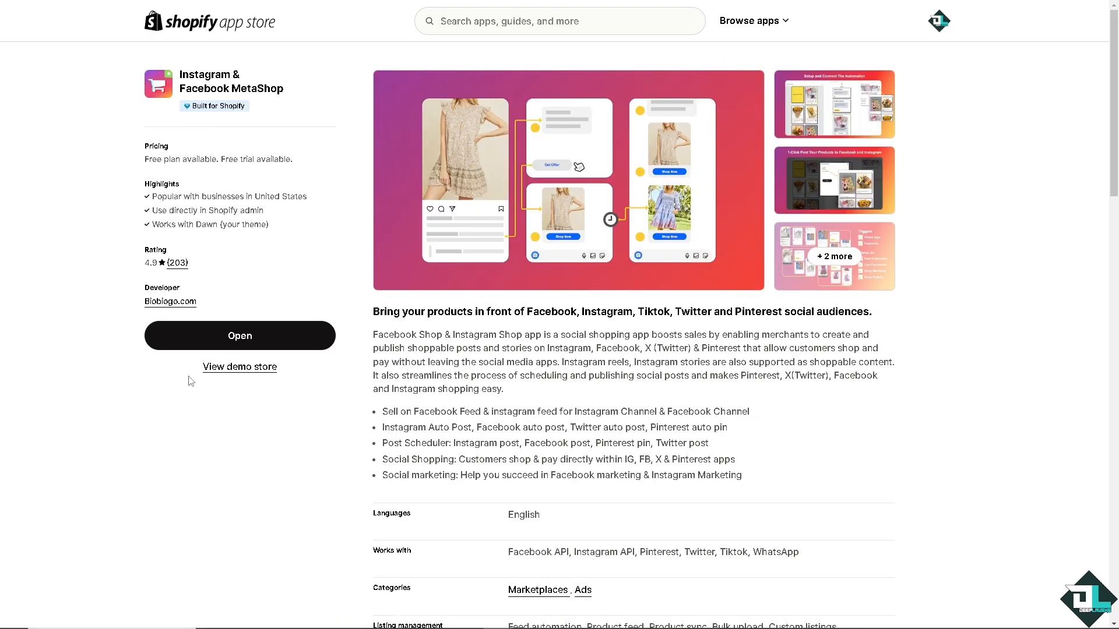
Visit the Instagram & Facebook MetaShop demo store and look through its featured products.
left_click(243, 368)
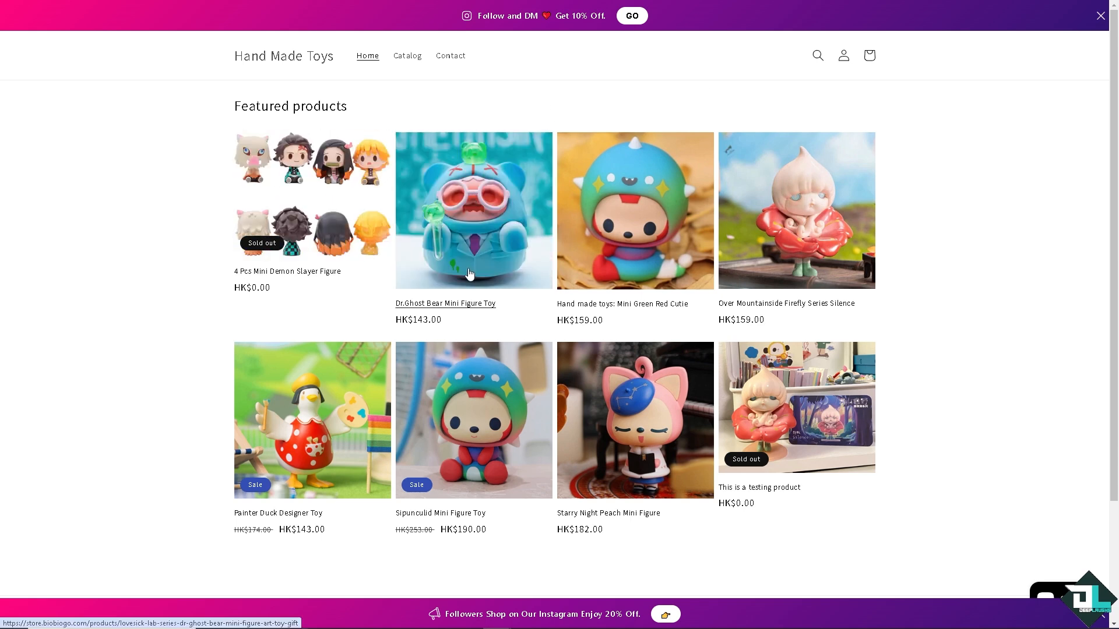
scroll(470, 274, "down", 3)
scroll(500, 12, "up", 3)
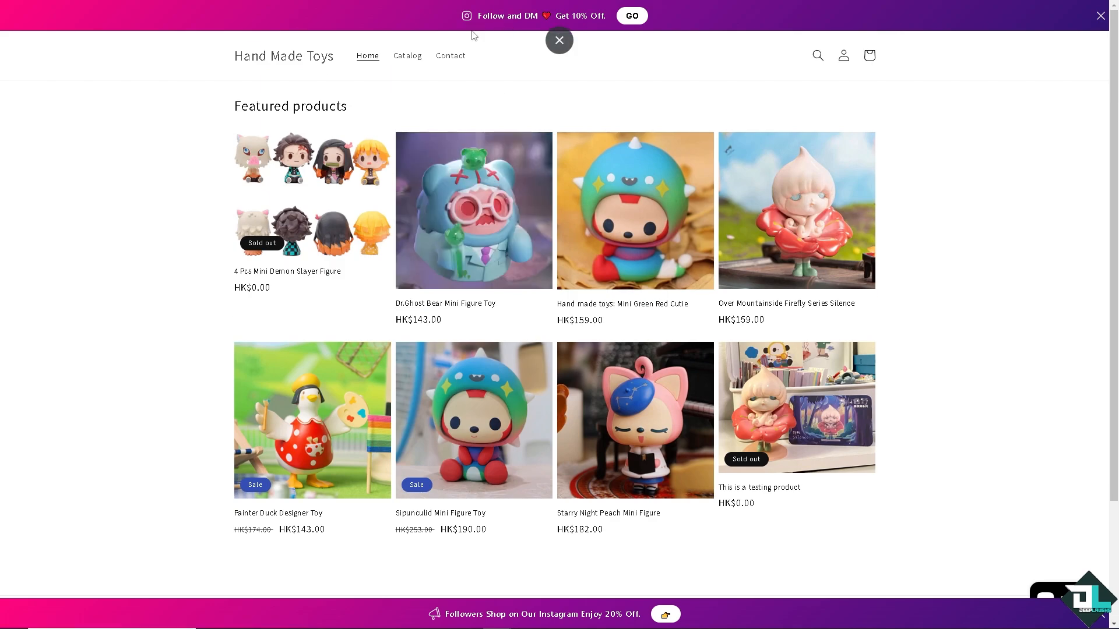
scroll(373, 233, "down", 3)
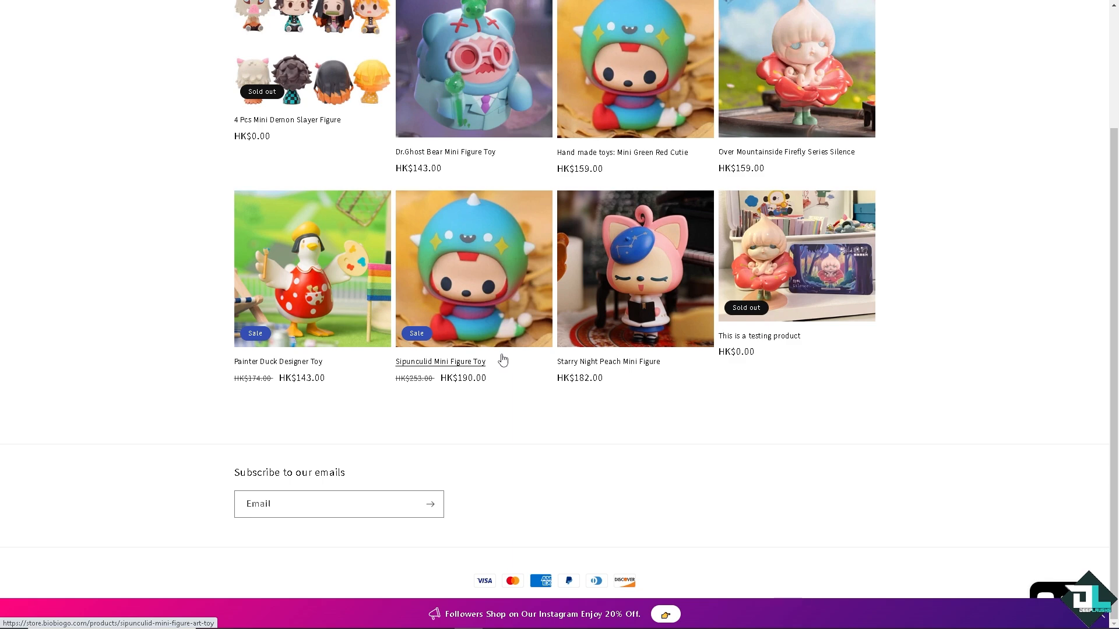
scroll(532, 362, "up", 3)
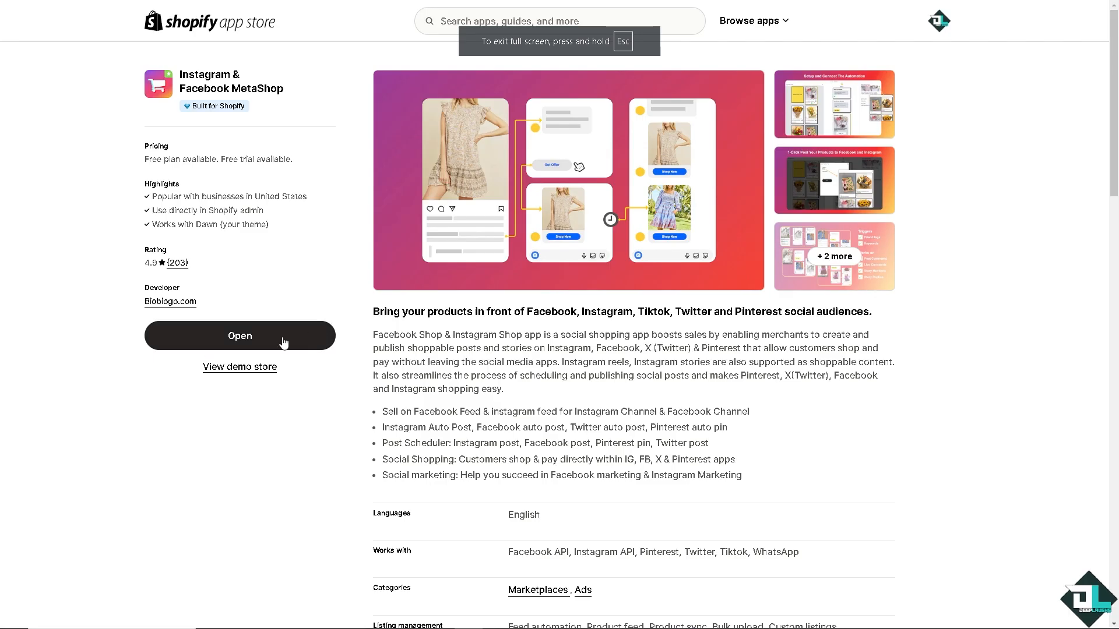
Open the MetaShop app and review its auto posts, shoppable posts, post schedule, story schedule and account pages.
left_click(282, 343)
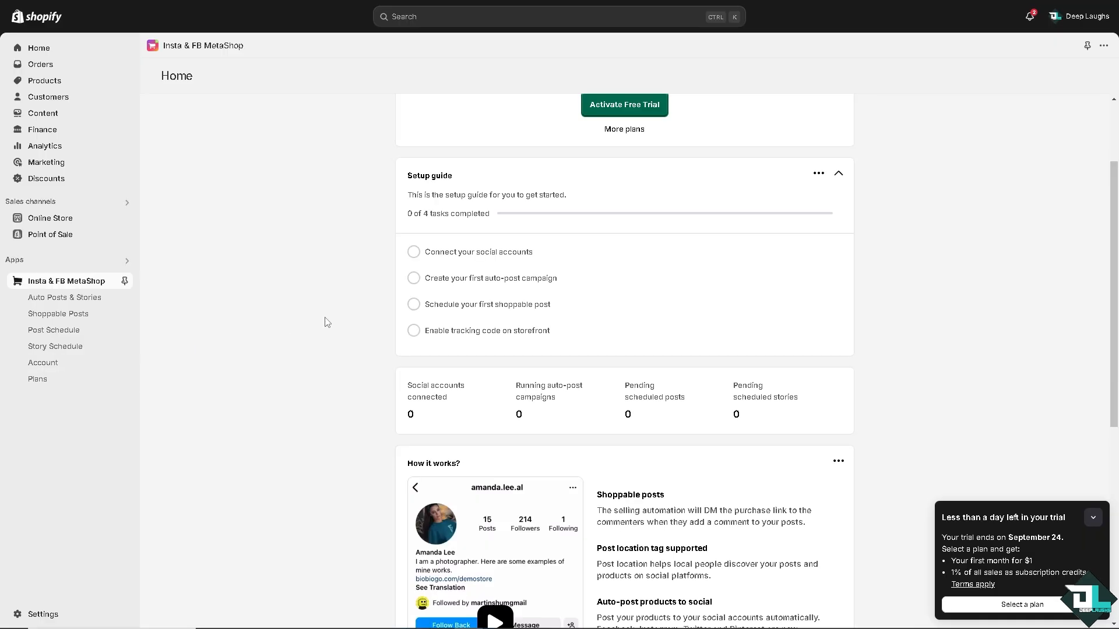
left_click(80, 300)
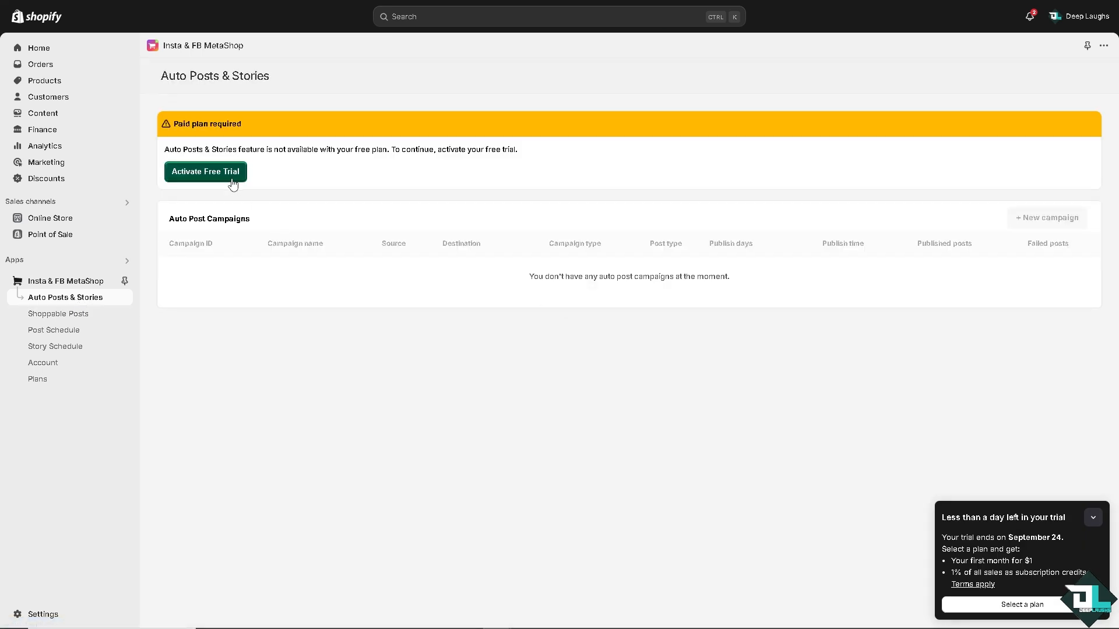
left_click(72, 317)
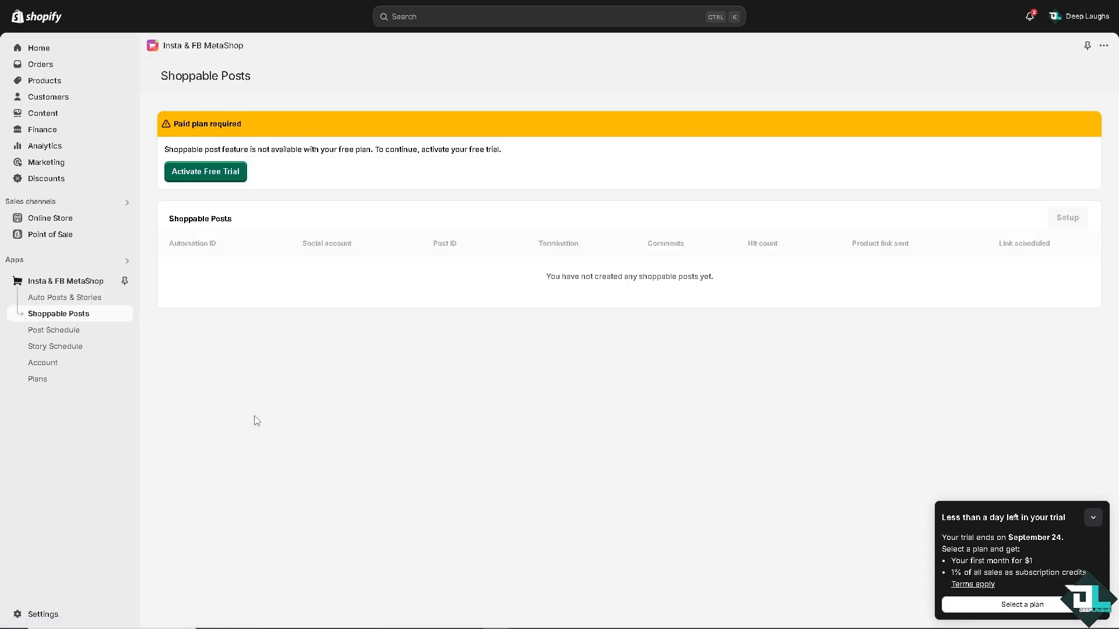
left_click(72, 331)
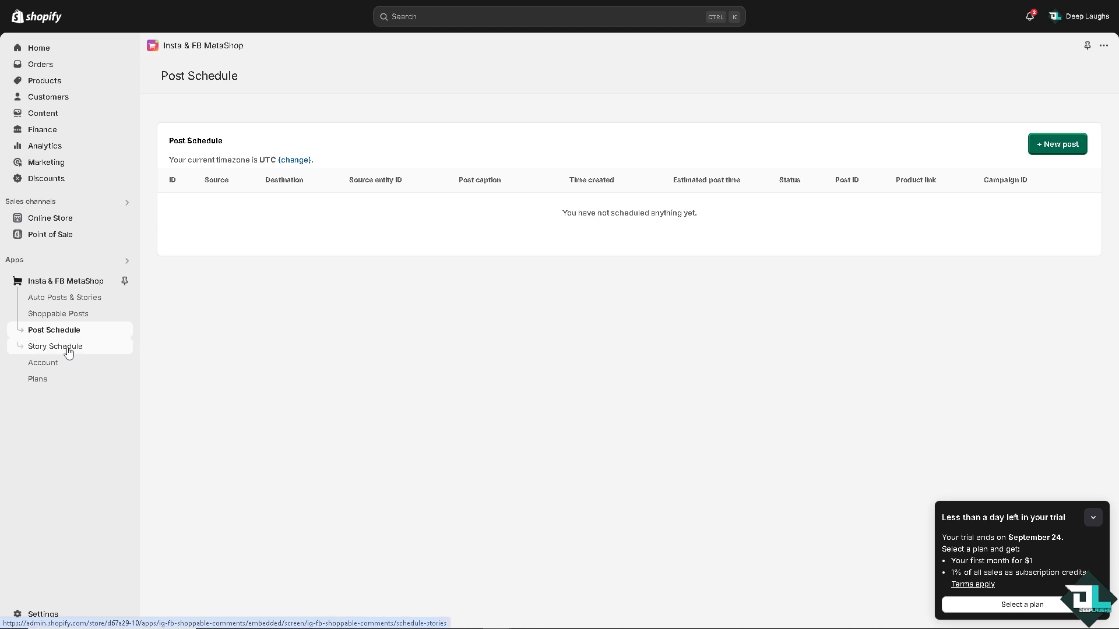
left_click(68, 351)
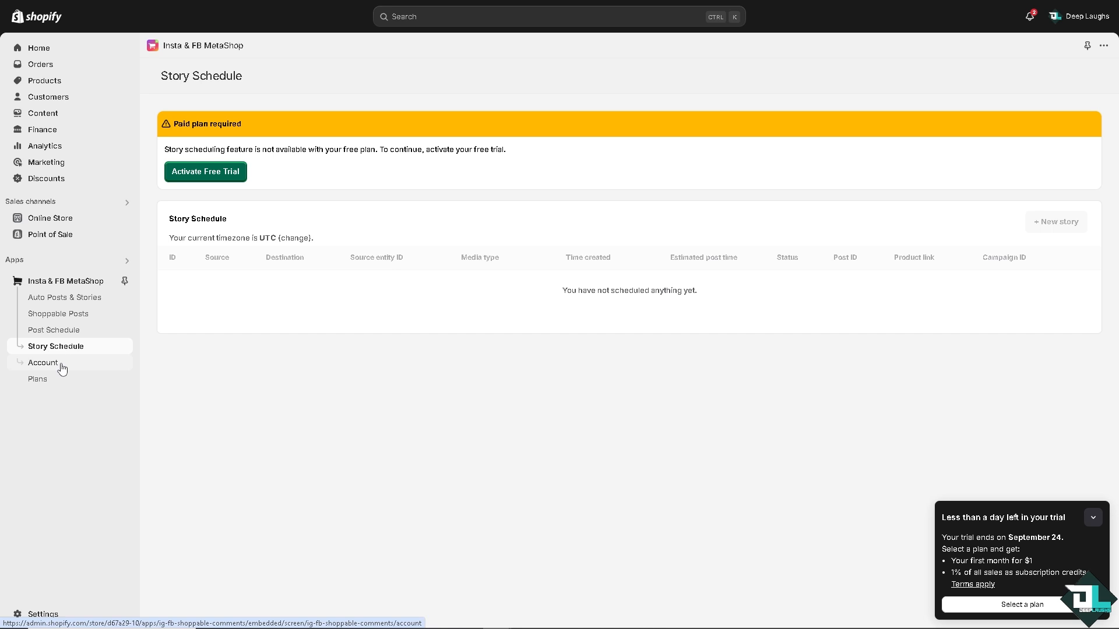
left_click(65, 363)
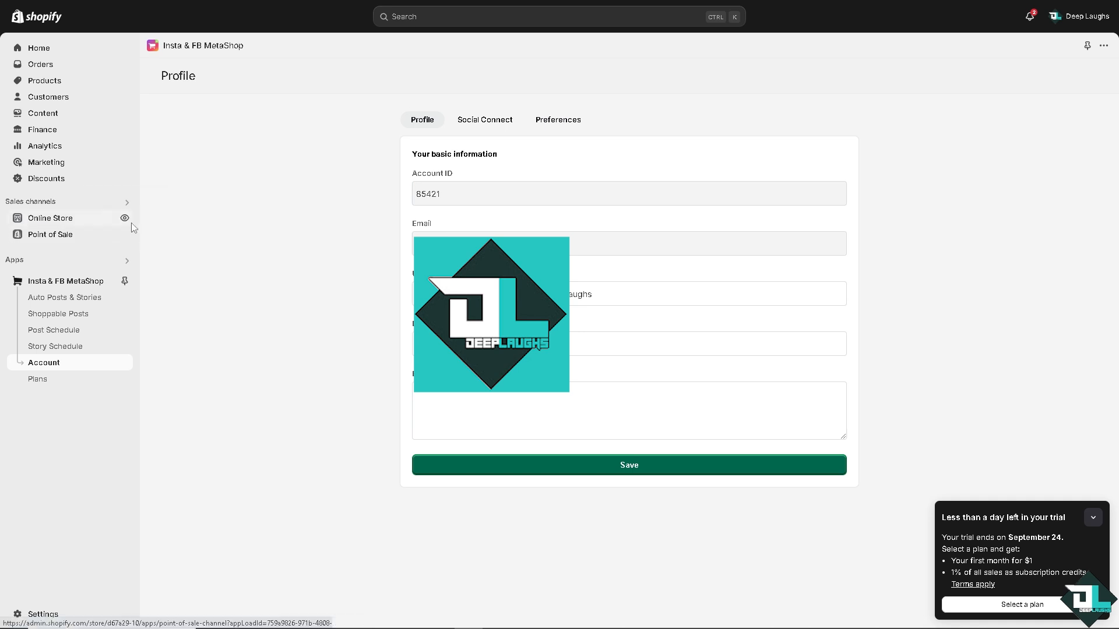
Customize the current Dawn theme by adding a Featured product section to the home page template, and select the section's title block.
left_click(56, 225)
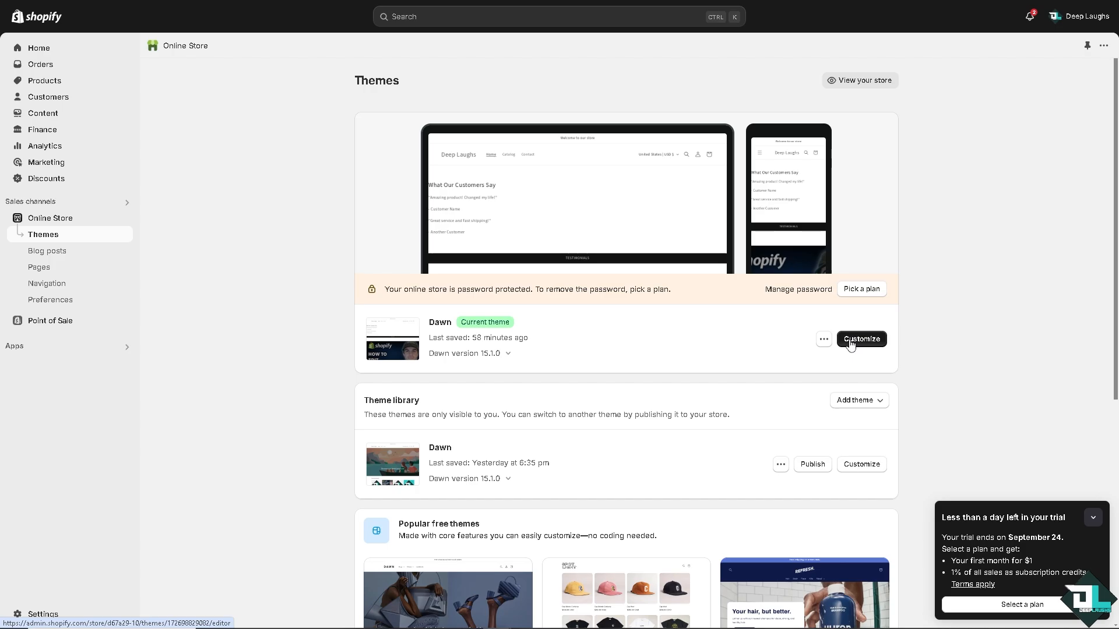
left_click(851, 343)
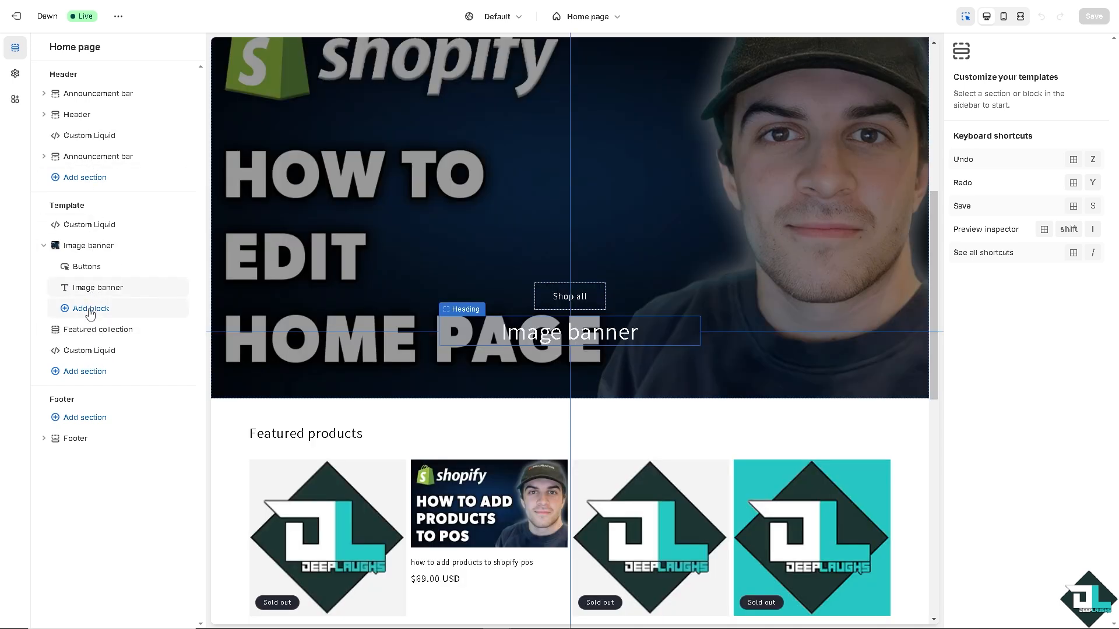
left_click(90, 372)
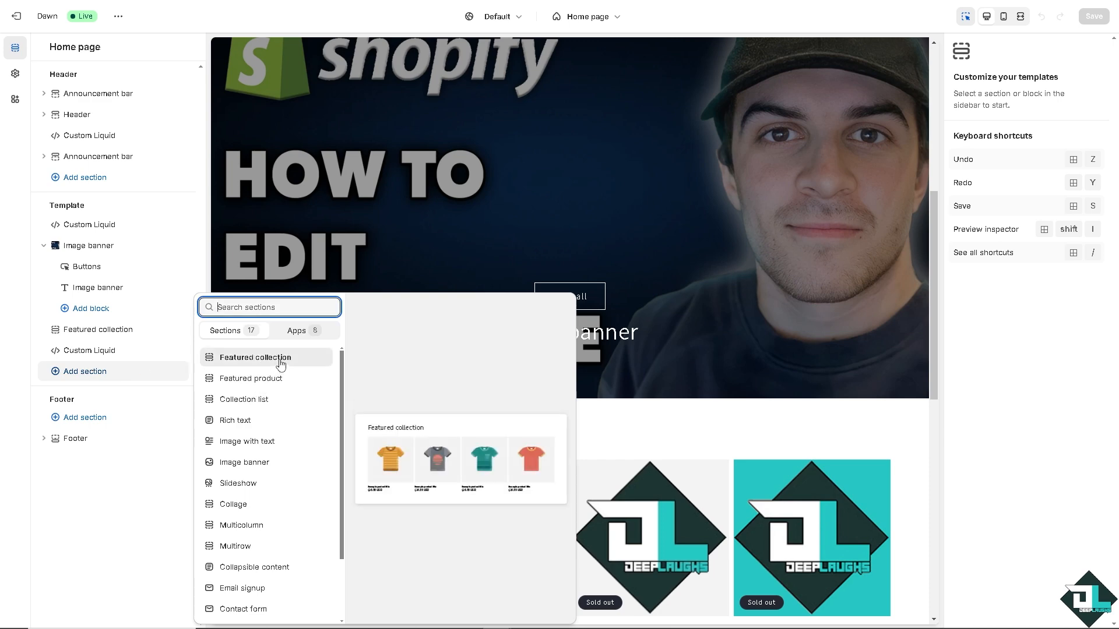
left_click(281, 379)
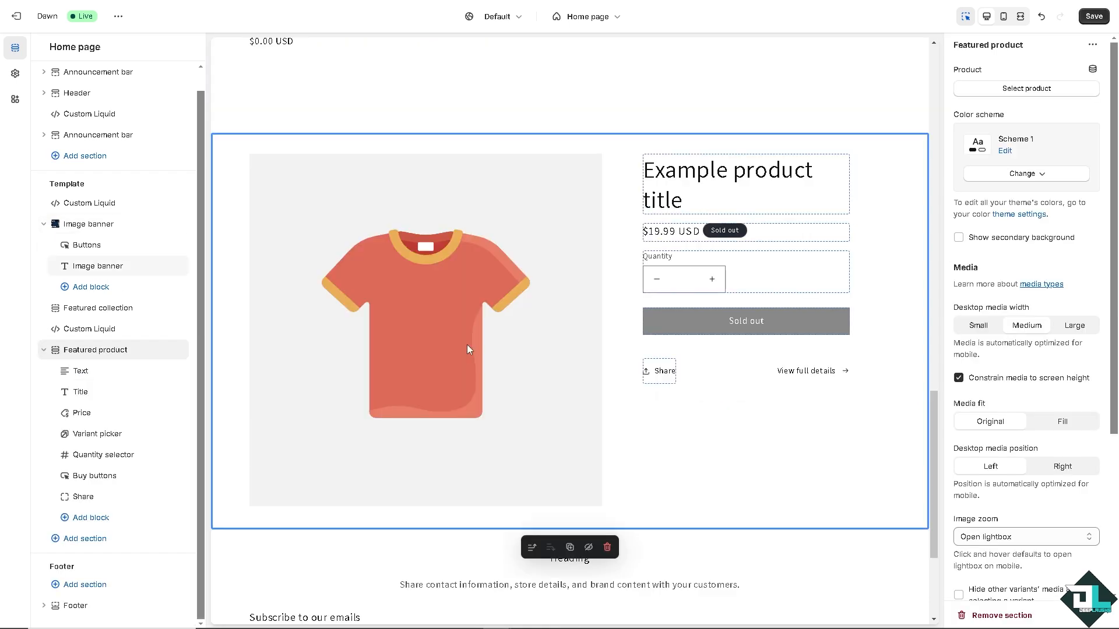
left_click(683, 191)
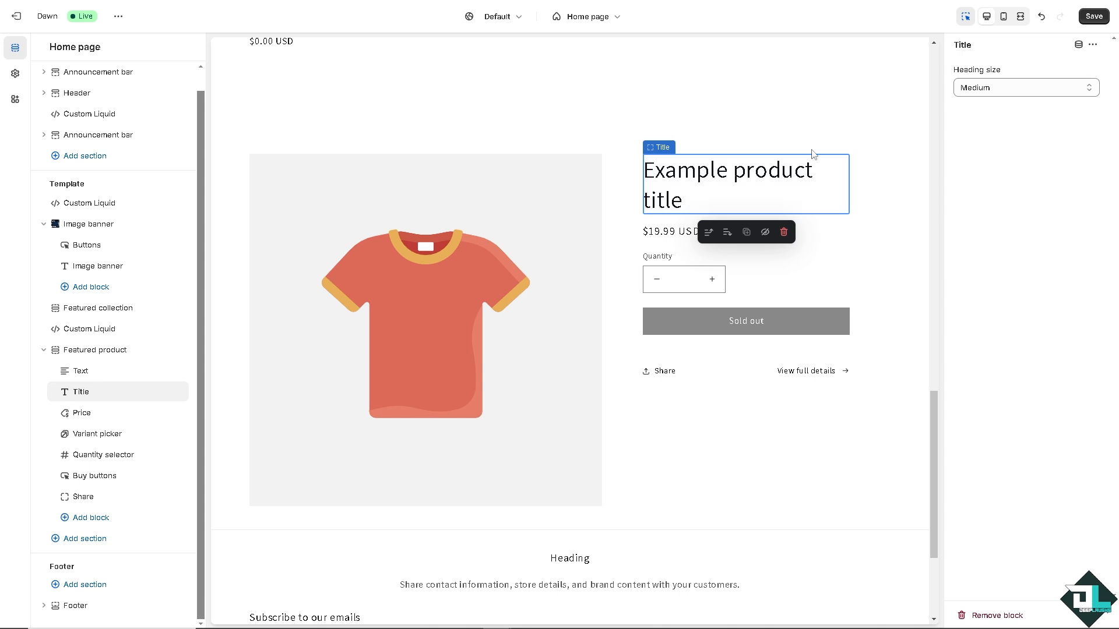
double_click(751, 173)
left_click(694, 164)
double_click(695, 172)
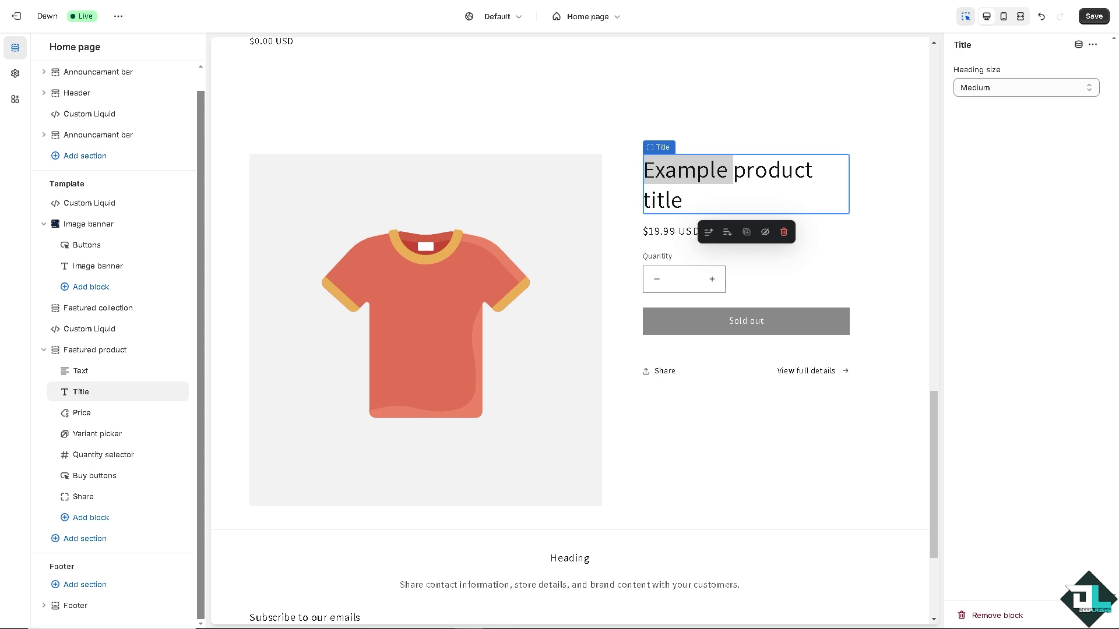
left_click(115, 376)
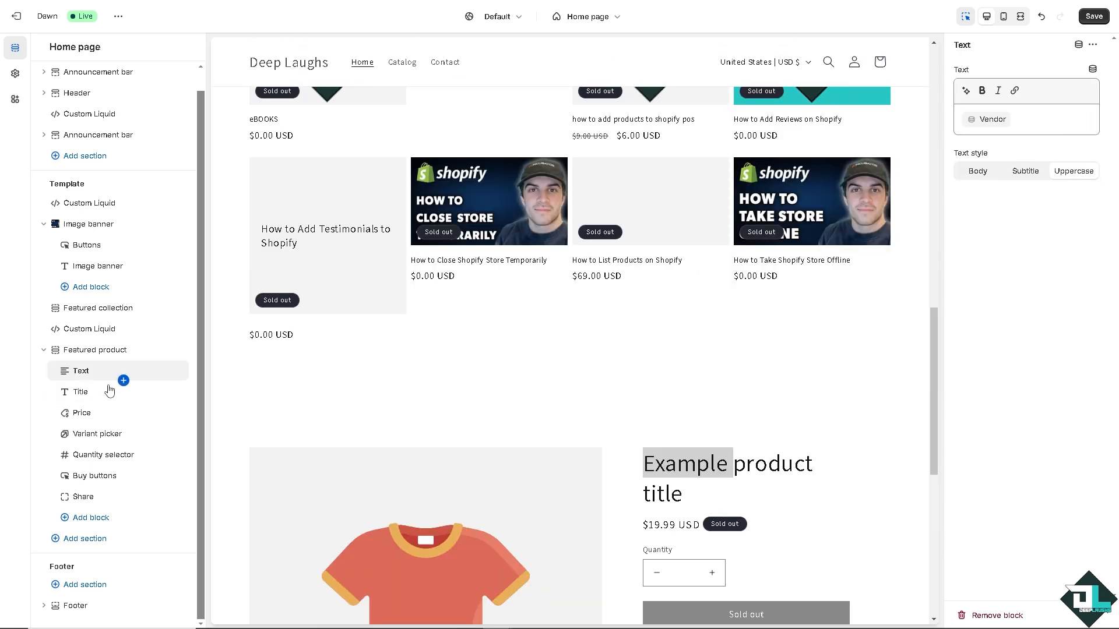
left_click(109, 389)
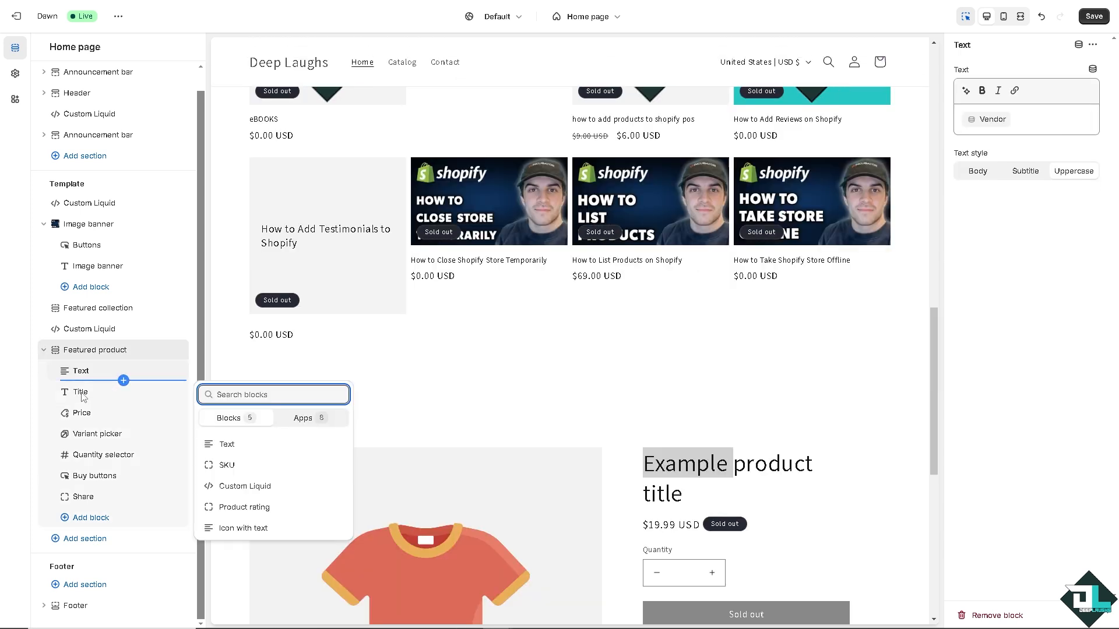
left_click(82, 396)
Assign the "how to add products to shopify pos" product with the Shopify POS thumbnail to the Featured product section.
left_click(463, 507)
scroll(474, 501, "down", 2)
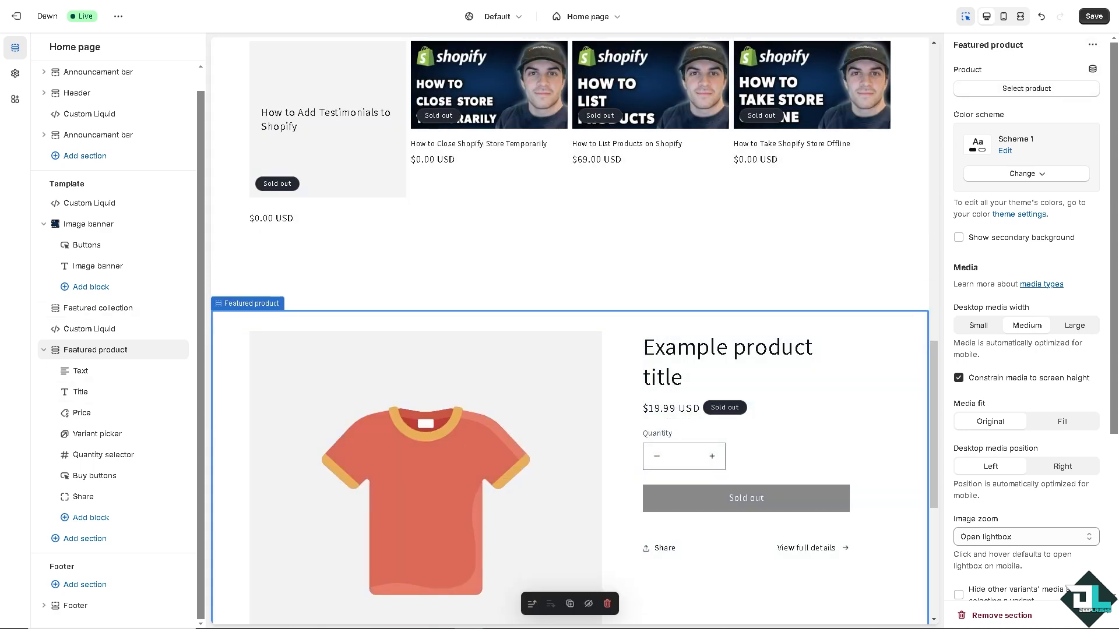
left_click(1043, 90)
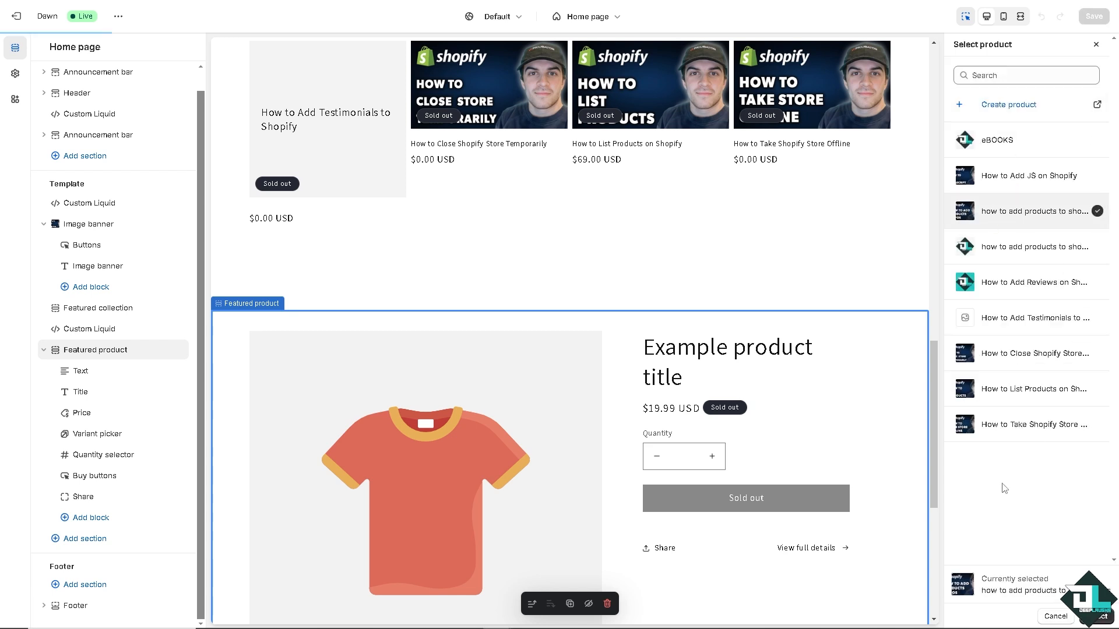
left_click(1095, 616)
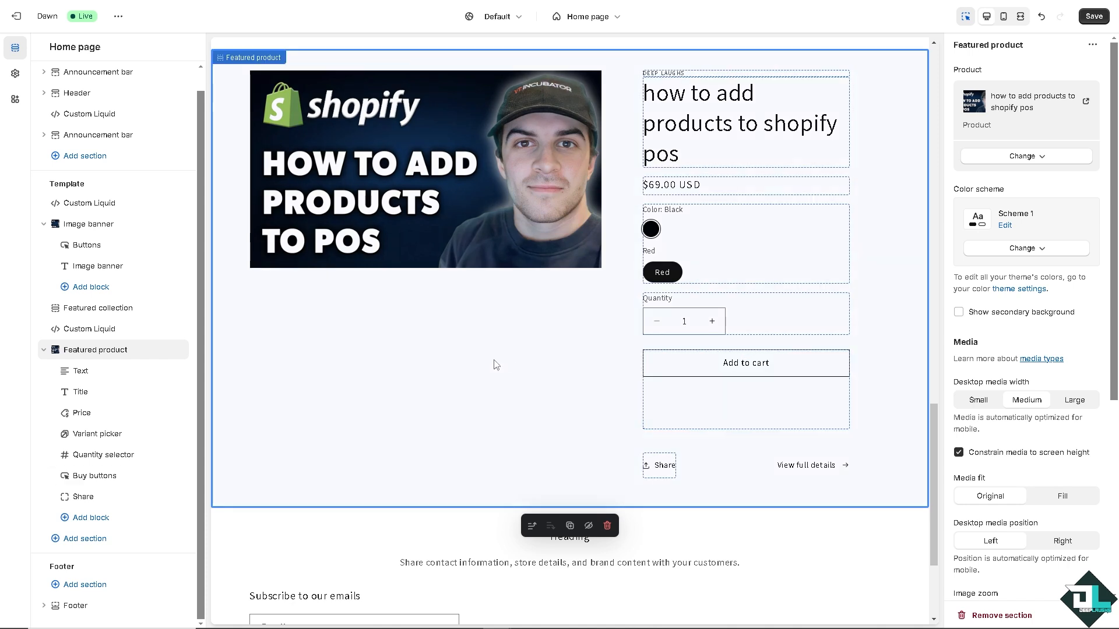
Apply color scheme Scheme 5 to the Featured product section and save the theme from the mobile preview.
left_click(1042, 250)
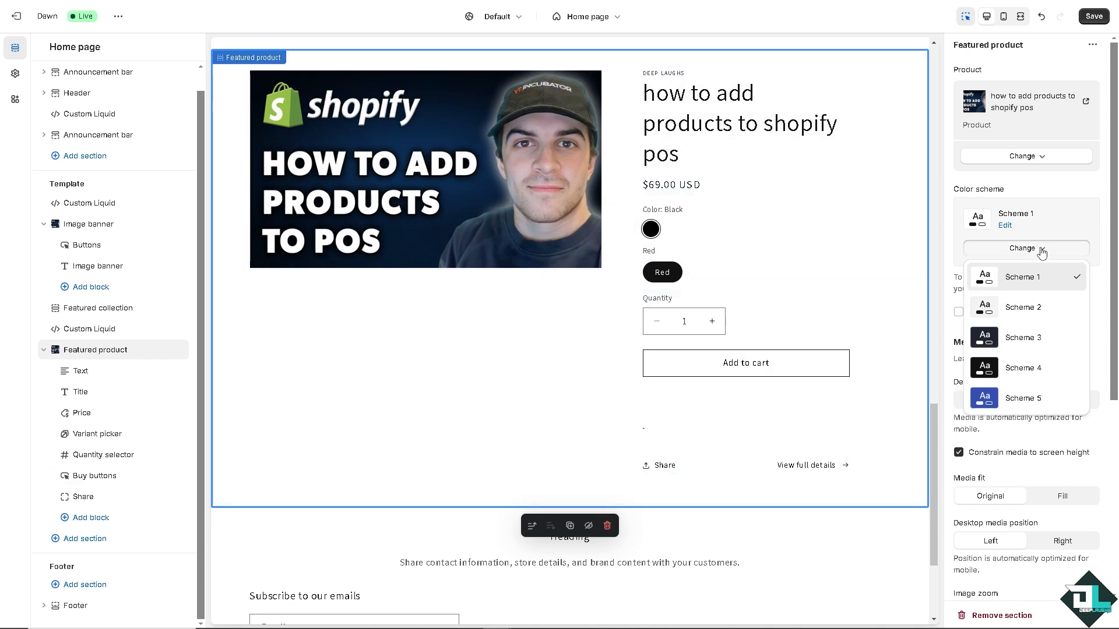
left_click(1007, 396)
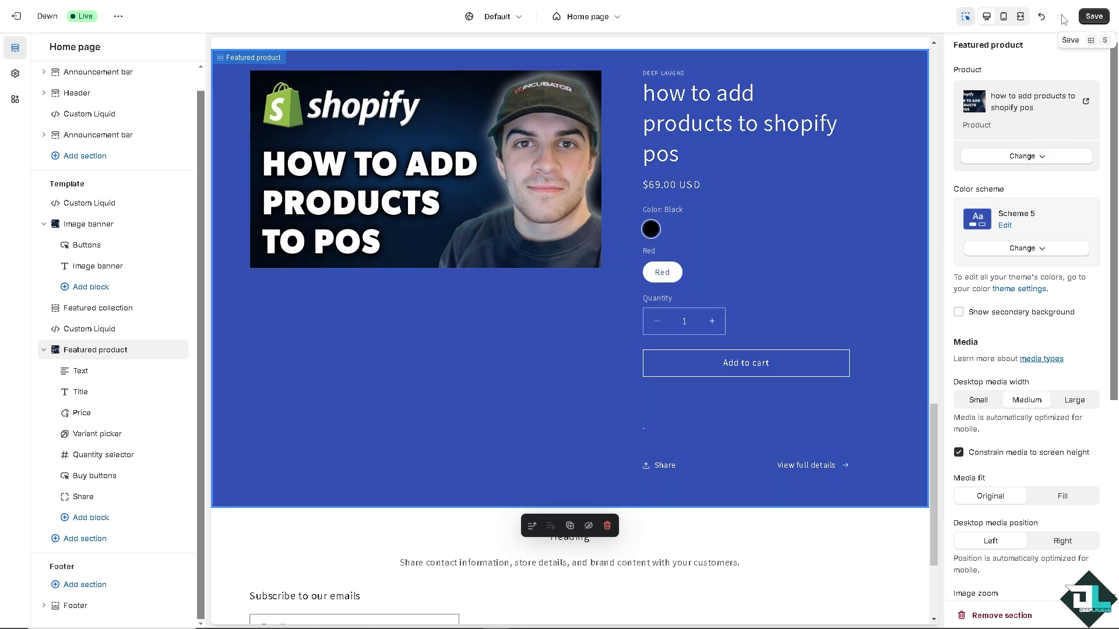
left_click(1003, 17)
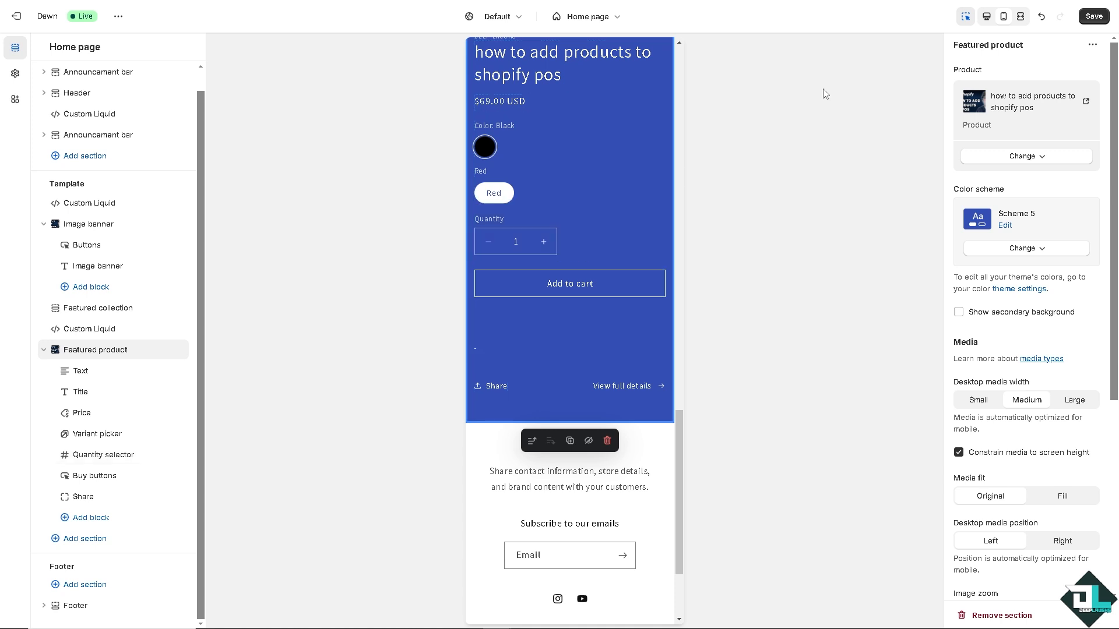
left_click(1094, 16)
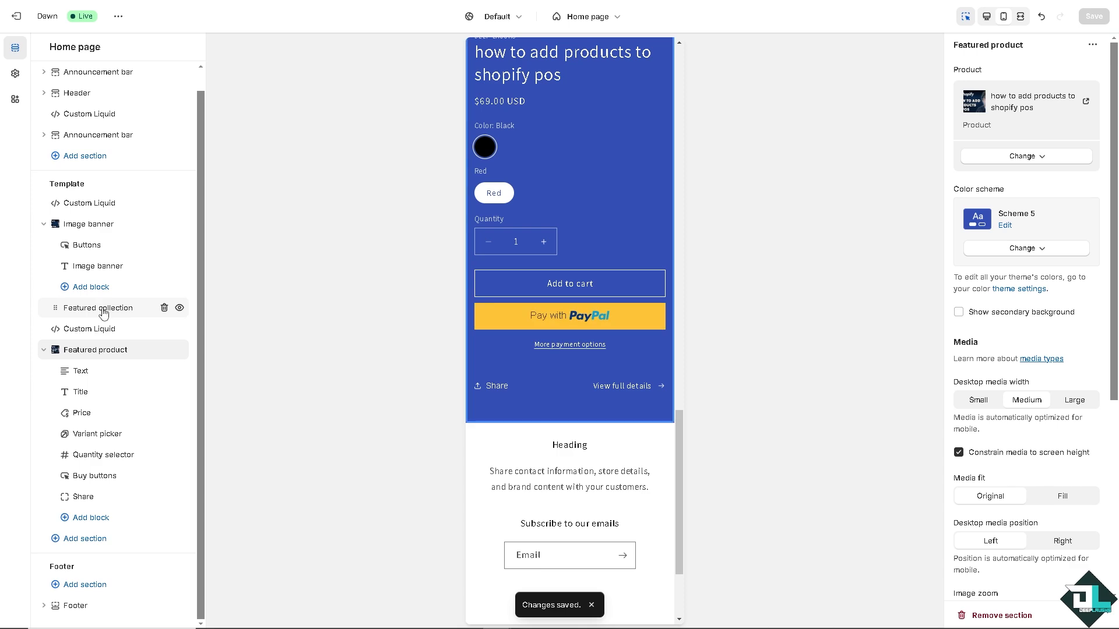
Review the home page in mobile and desktop previews, from the top through the featured collection and featured product to the footer.
left_click(103, 309)
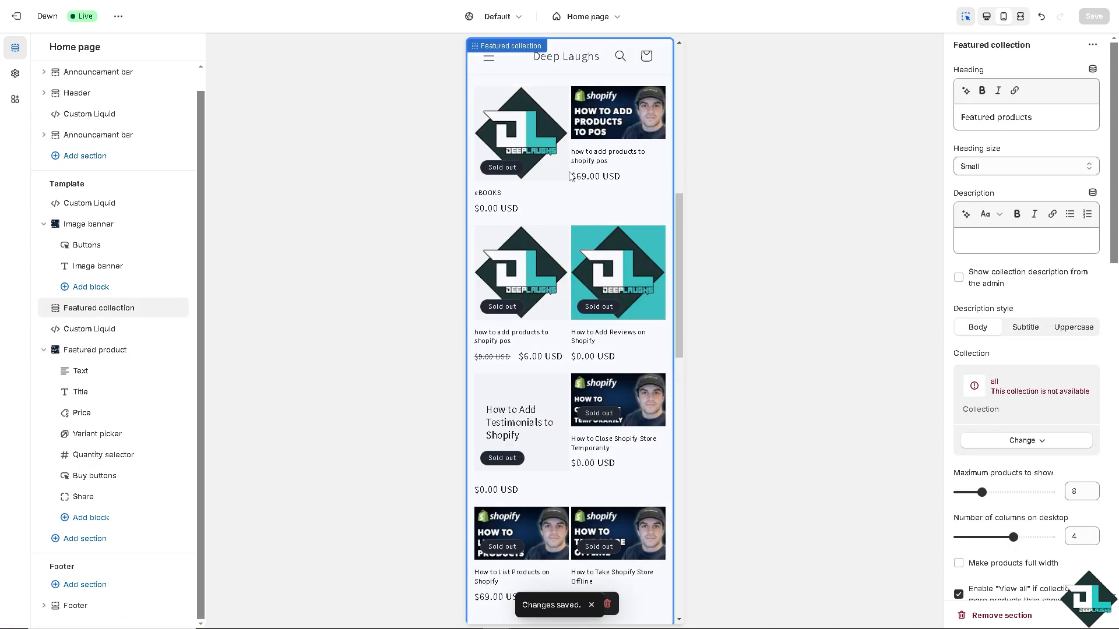
scroll(583, 187, "up", 10)
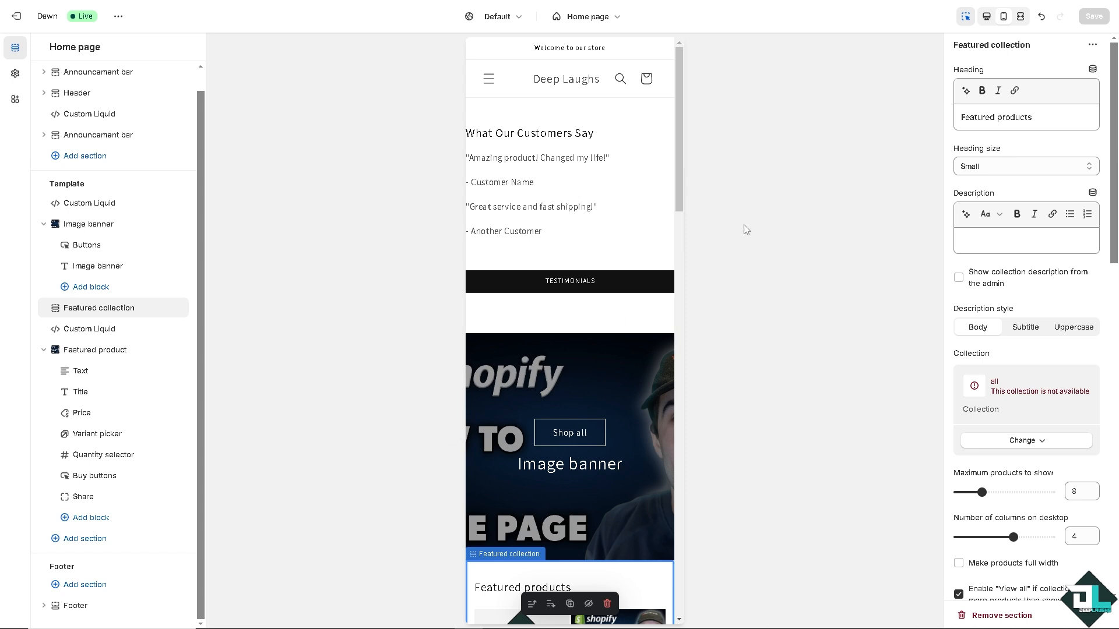
left_click(987, 18)
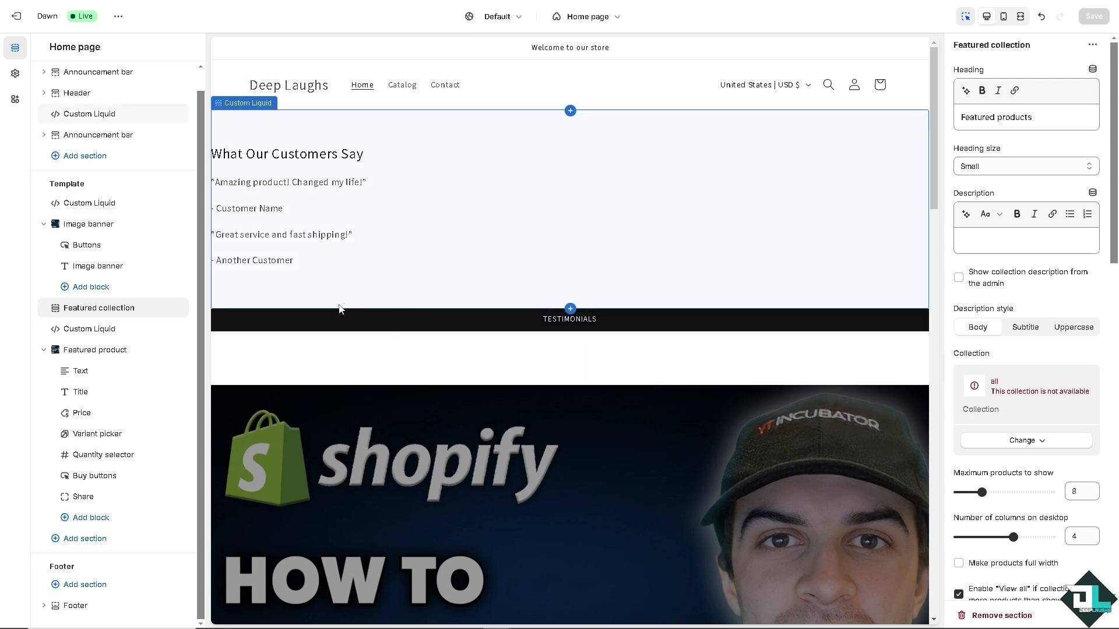
scroll(307, 320, "down", 2)
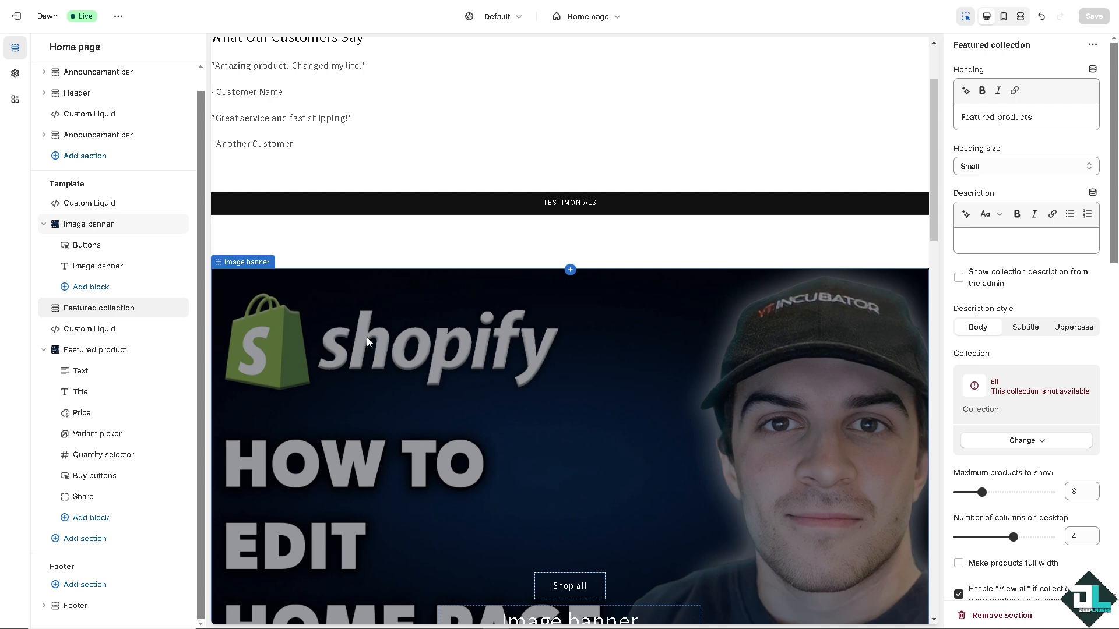
scroll(368, 341, "down", 2)
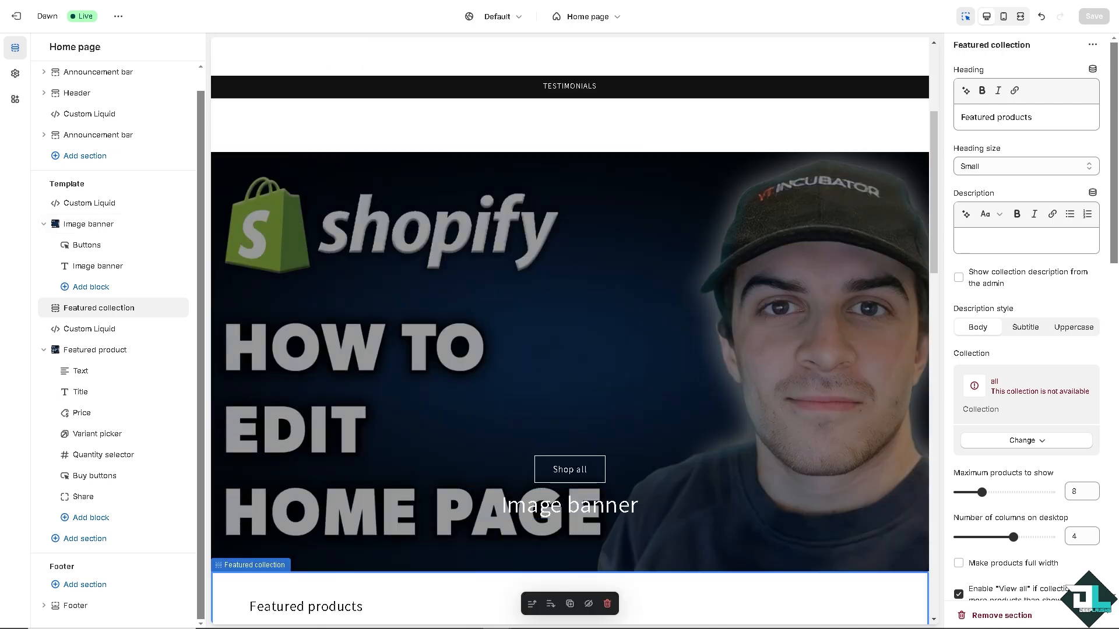
scroll(533, 320, "down", 2)
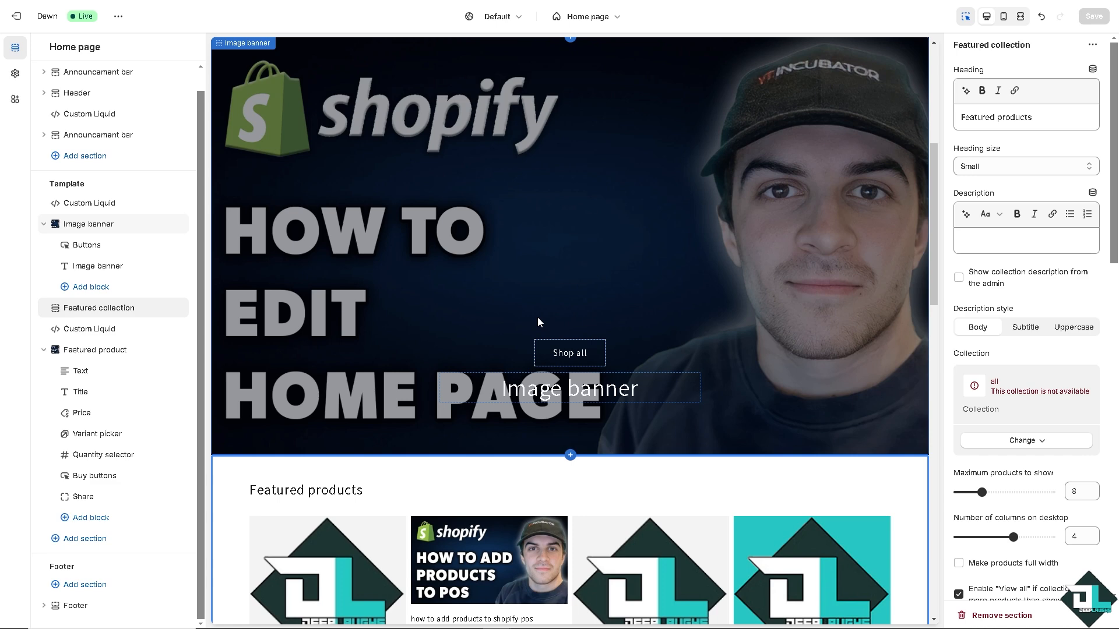
scroll(534, 316, "down", 4)
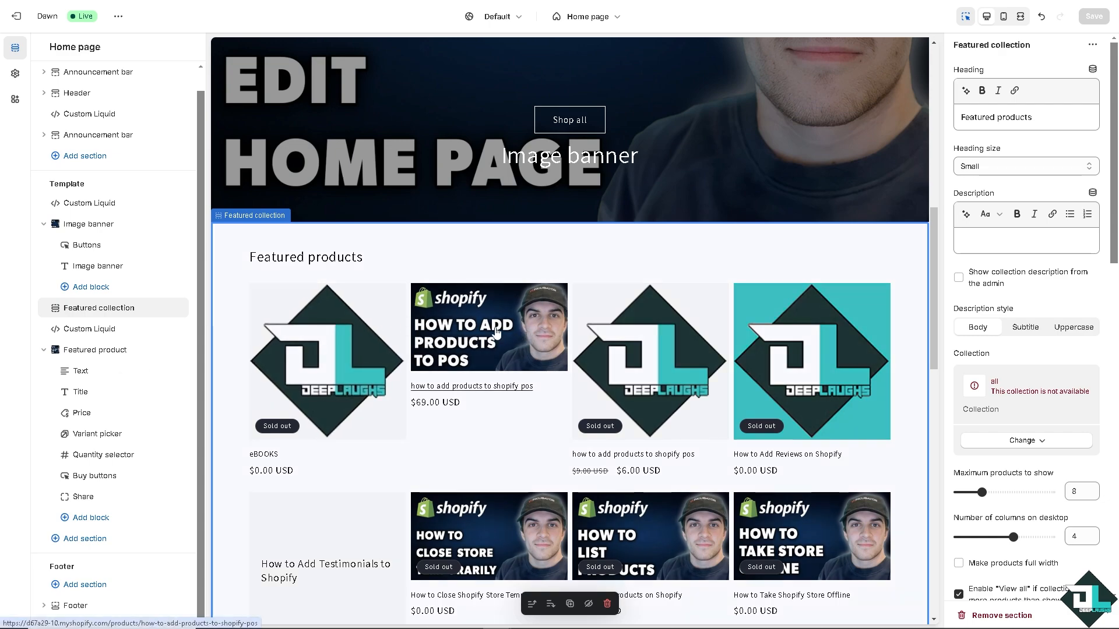
scroll(494, 332, "down", 10)
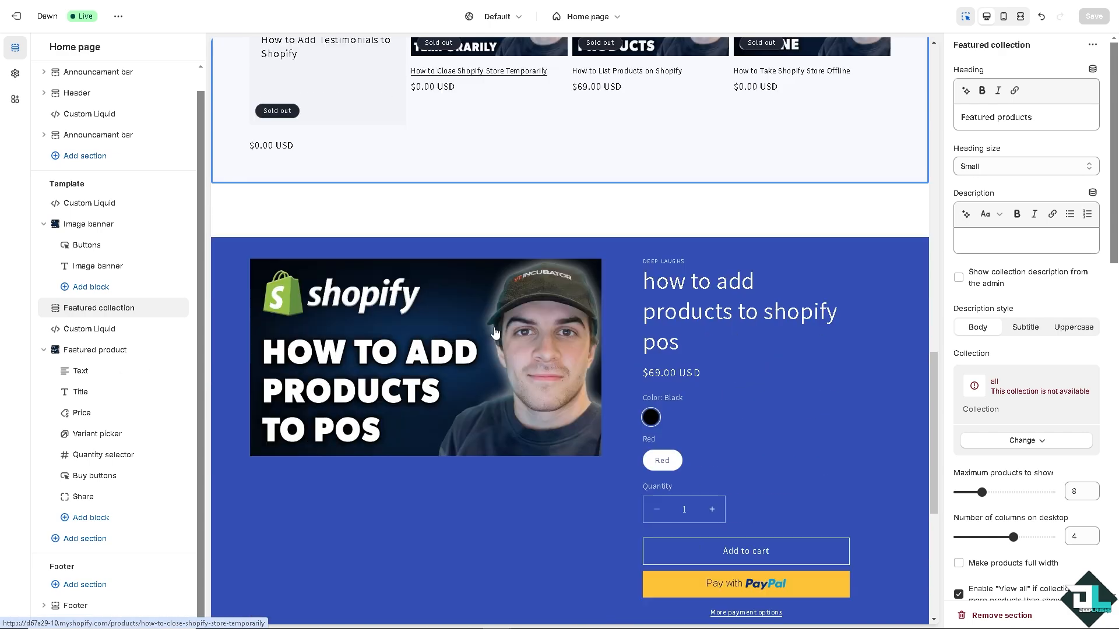
scroll(494, 334, "down", 3)
scroll(494, 333, "up", 1)
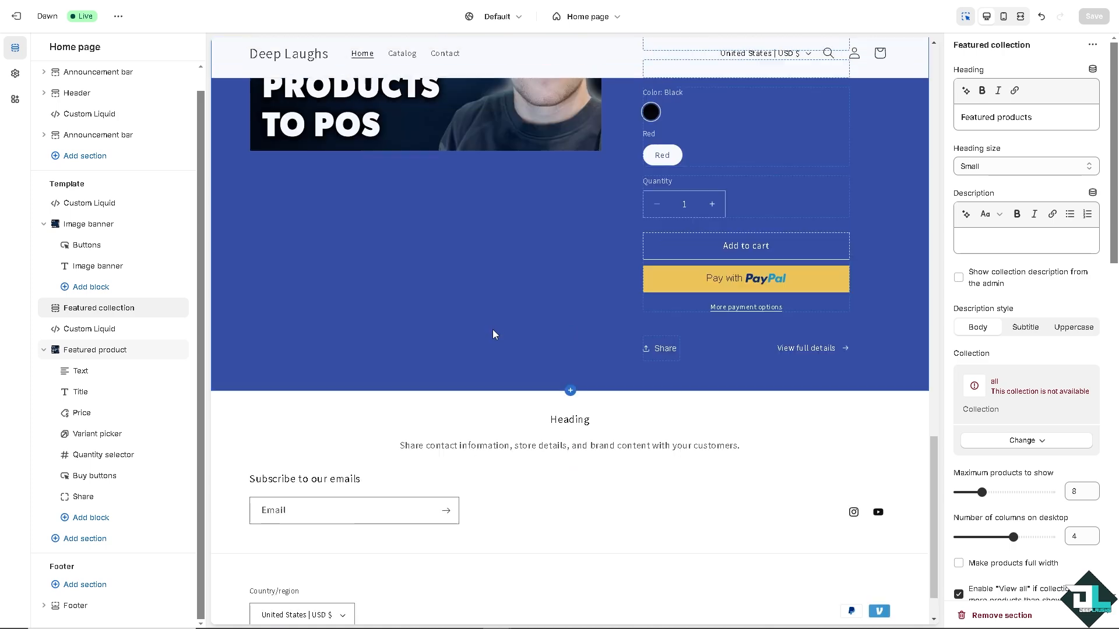